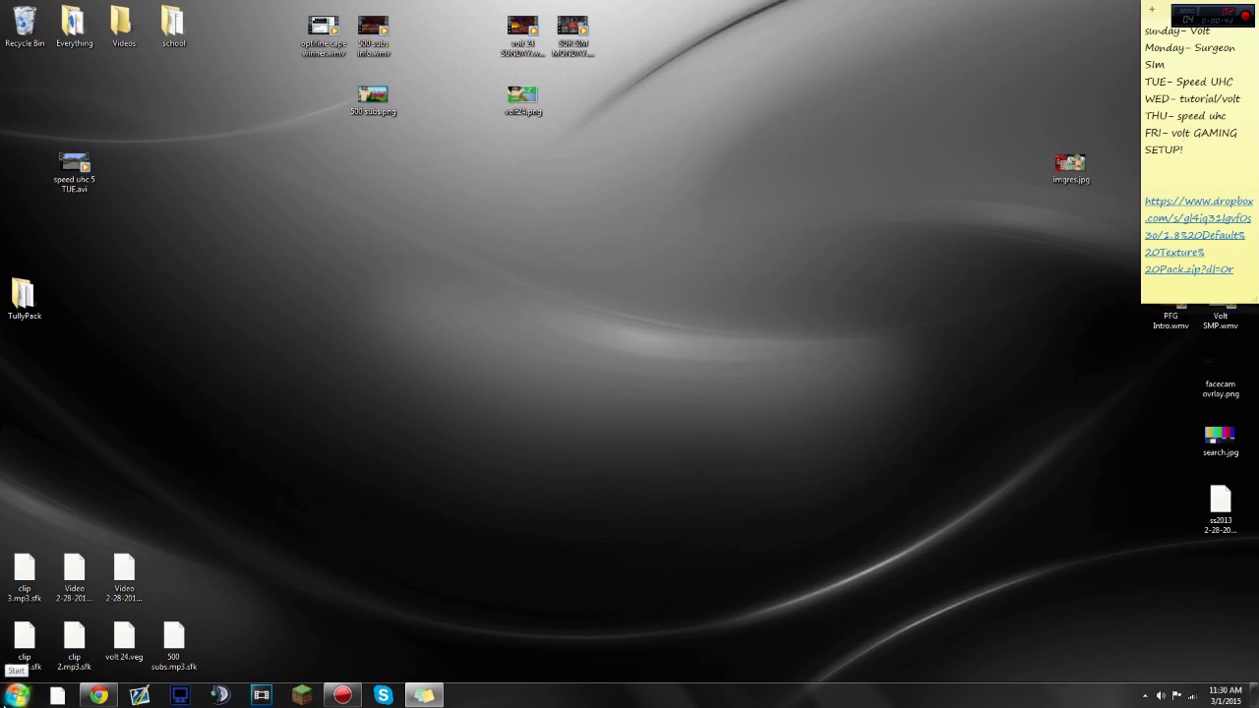
Step: Search %appdata% from the Start menu and open the .minecraft folder
left_click(17, 694)
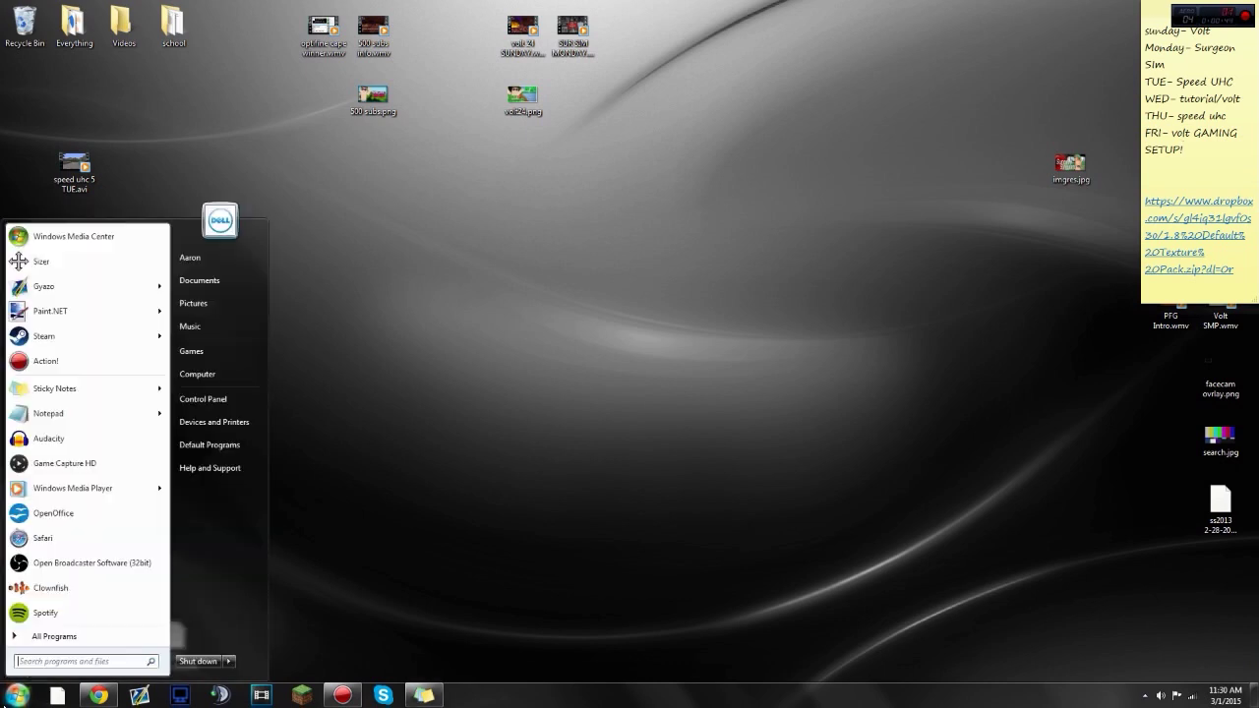
left_click(49, 662)
type("%a")
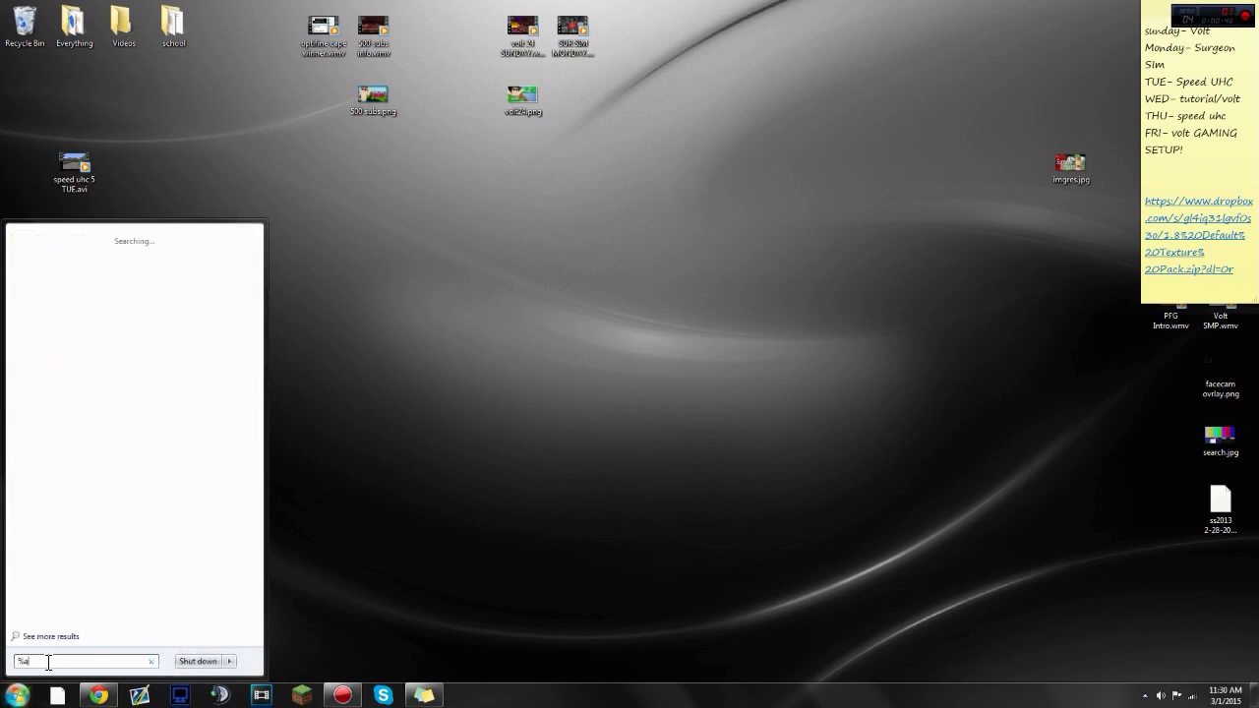
type("ppdata%")
key("Return")
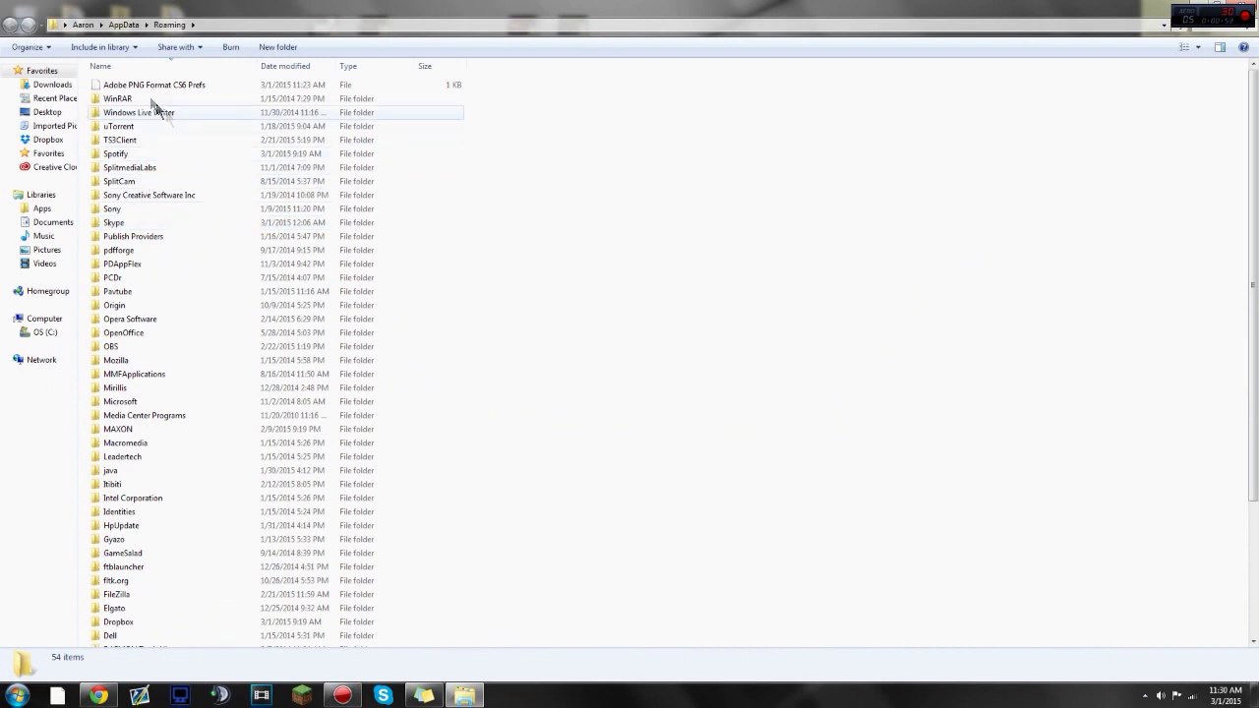
scroll(194, 286, "down", 4)
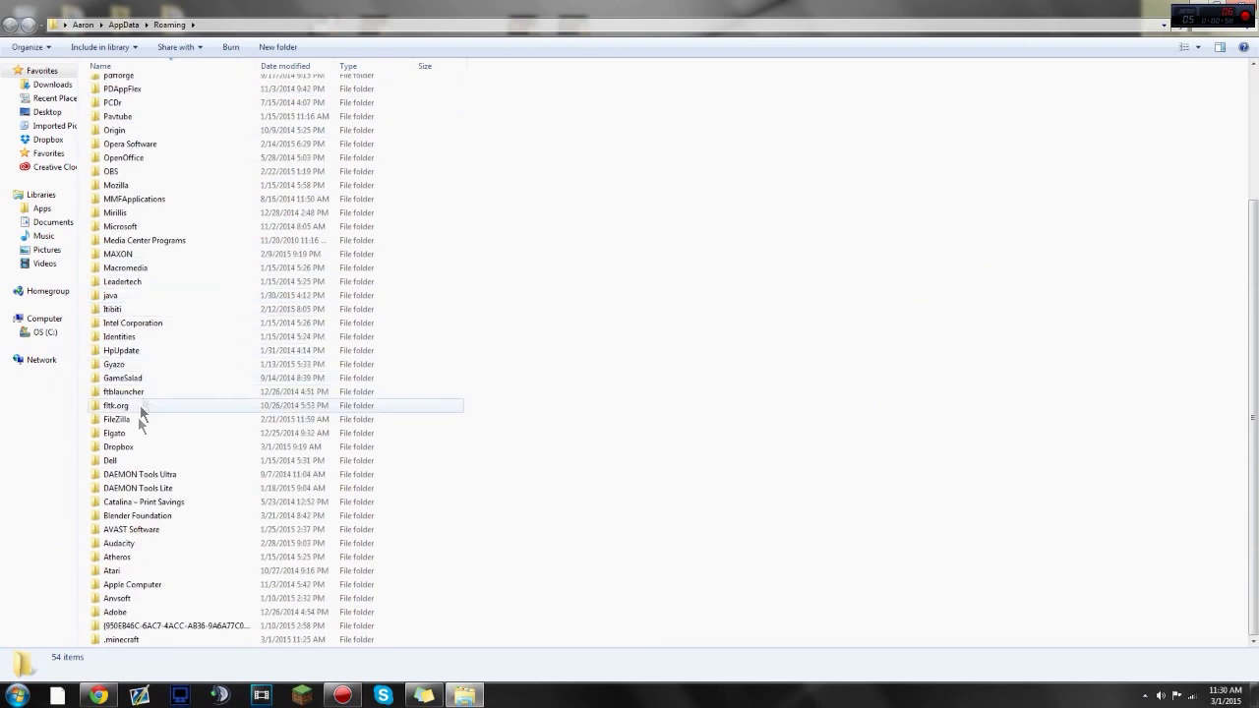
double_click(128, 634)
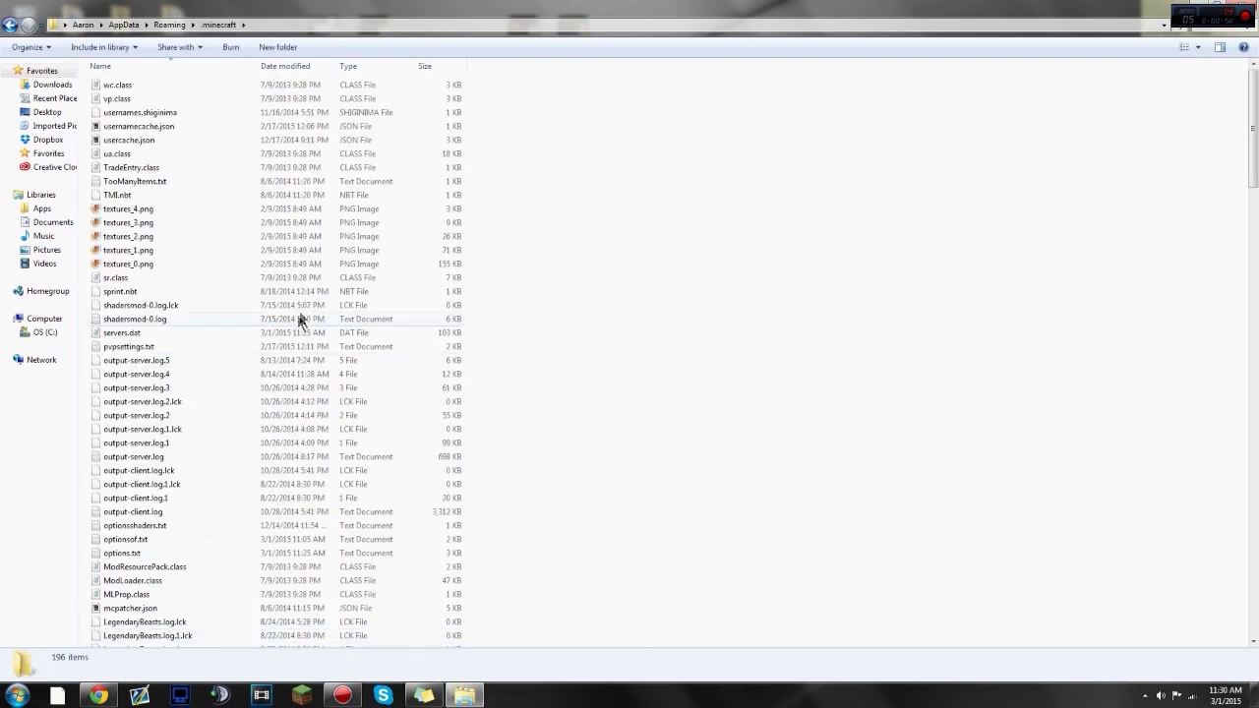
Step: Go through resourcepacks, both 1.8 Default Texture Pack folders, assets, minecraft and textures into gui
left_click_drag(1253, 124, 1225, 502)
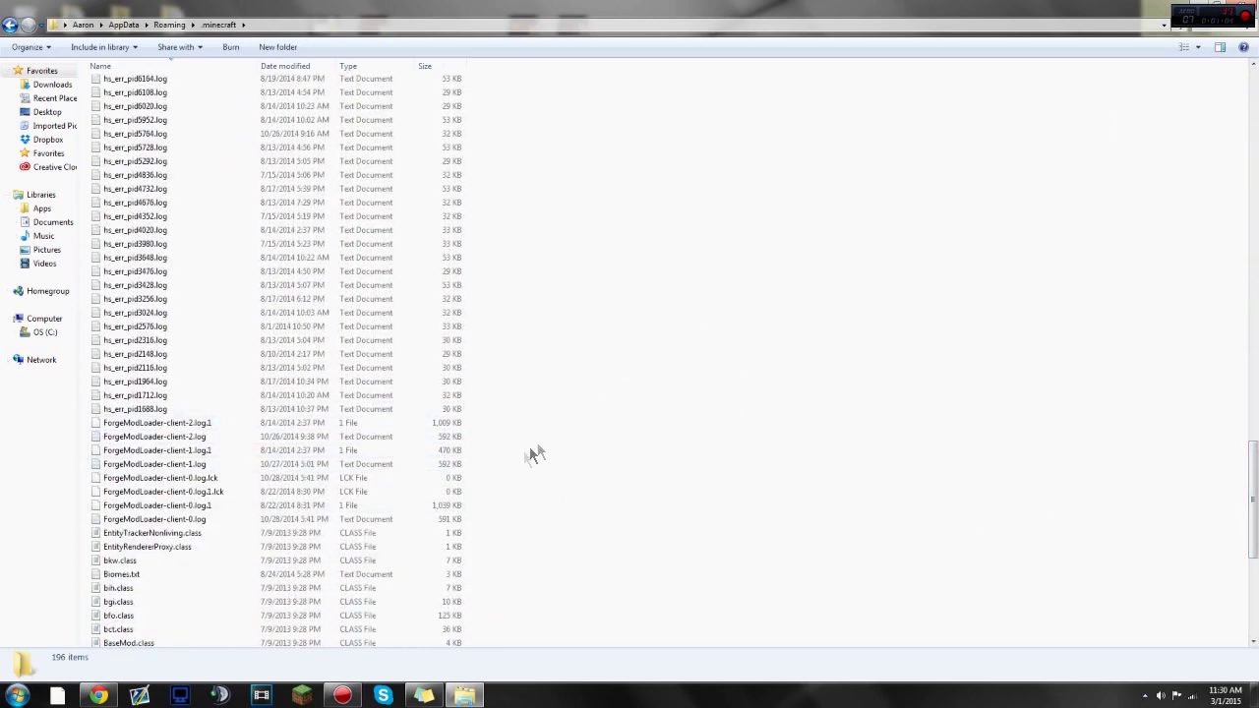
scroll(145, 578, "down", 9)
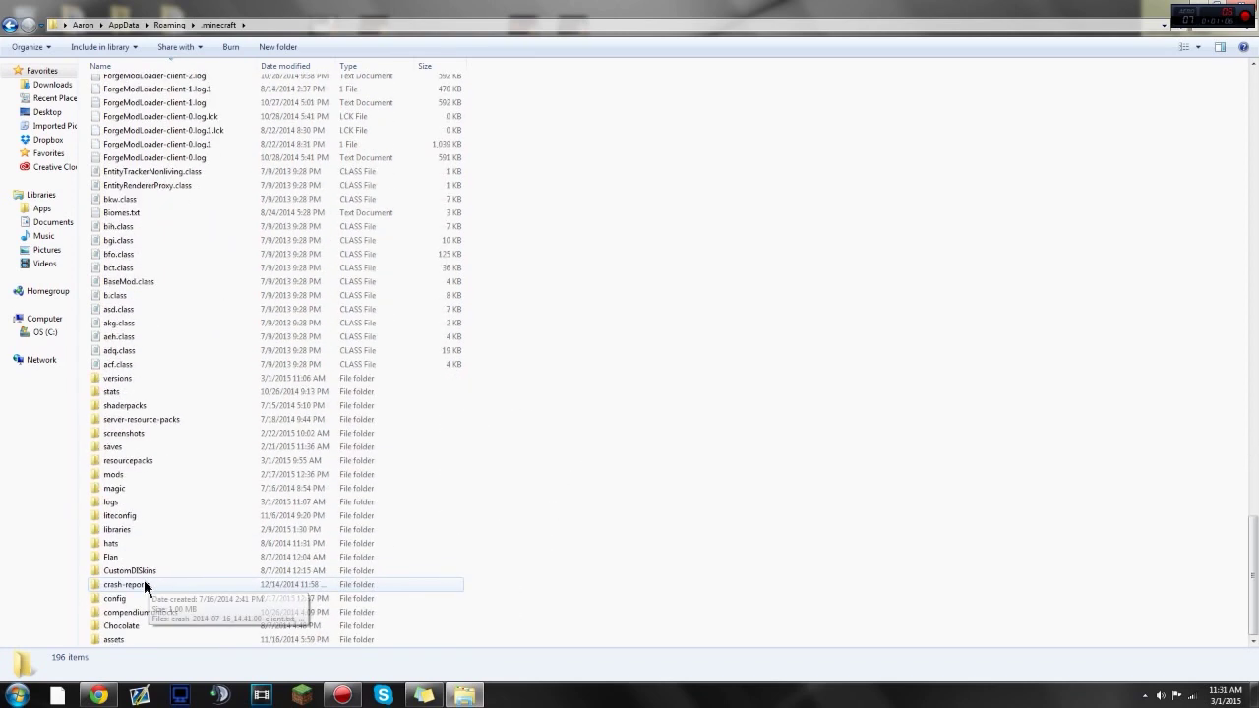
double_click(140, 461)
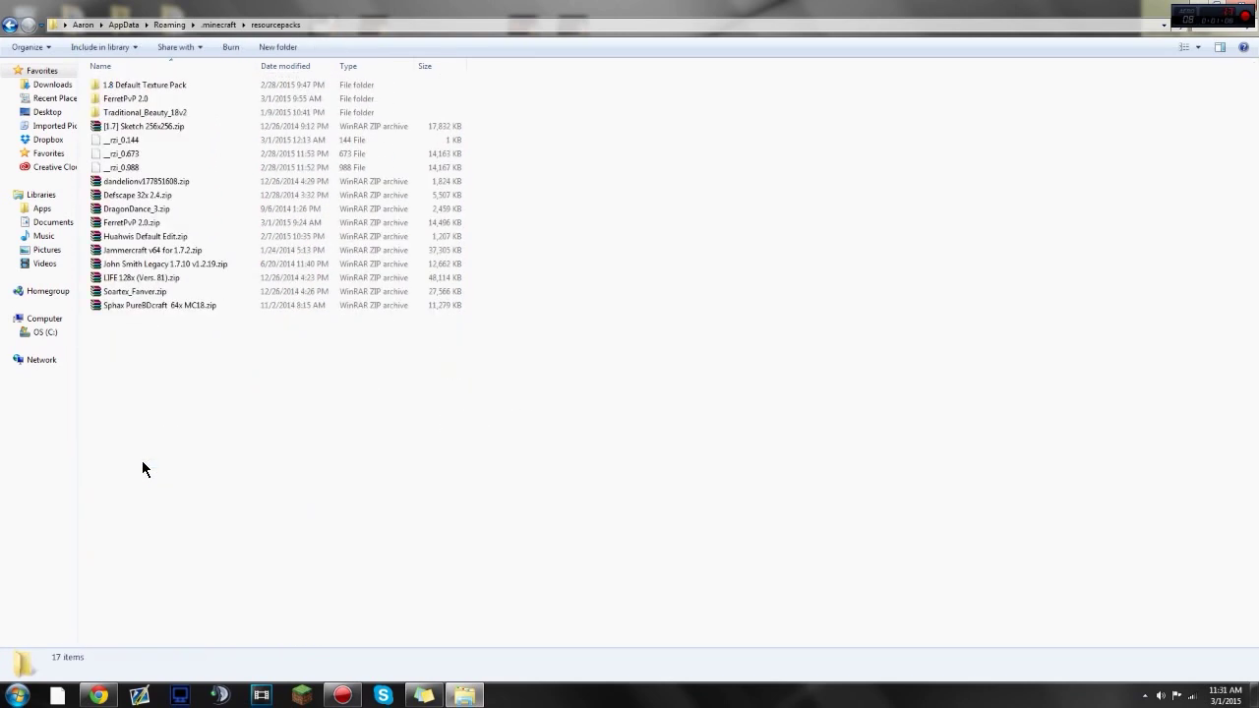
double_click(174, 86)
double_click(174, 86)
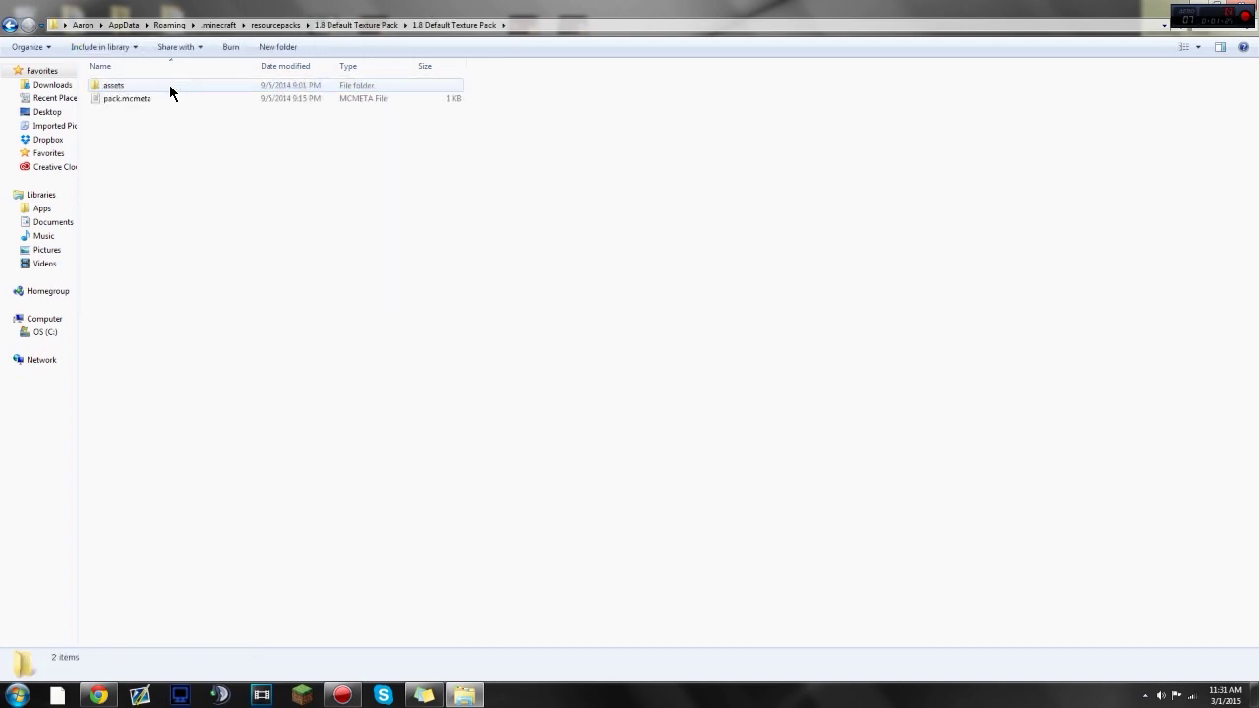
double_click(169, 86)
double_click(168, 86)
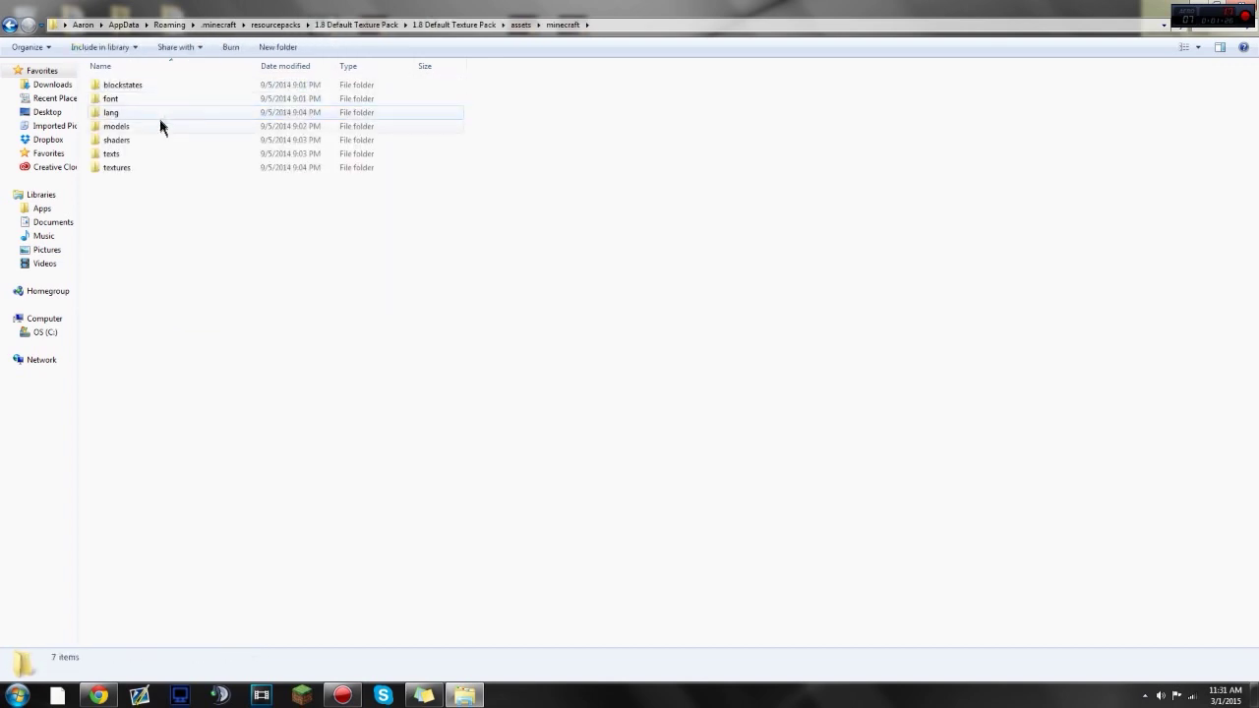
double_click(125, 168)
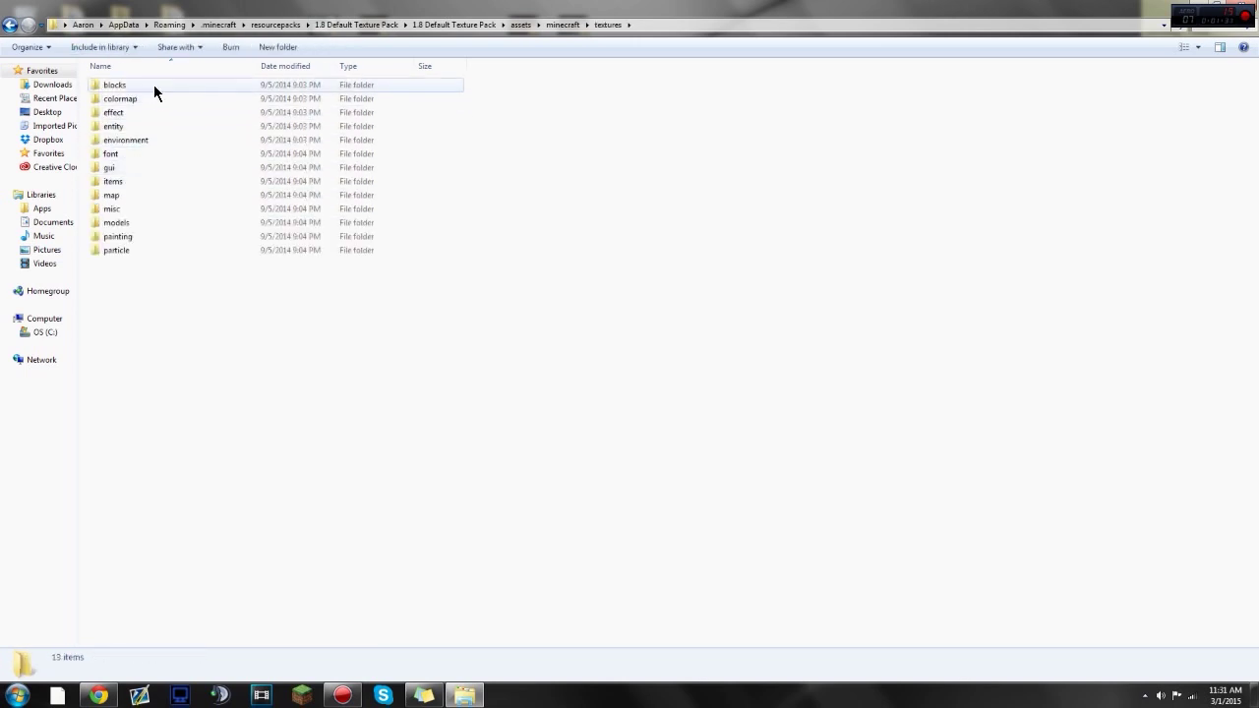
double_click(116, 165)
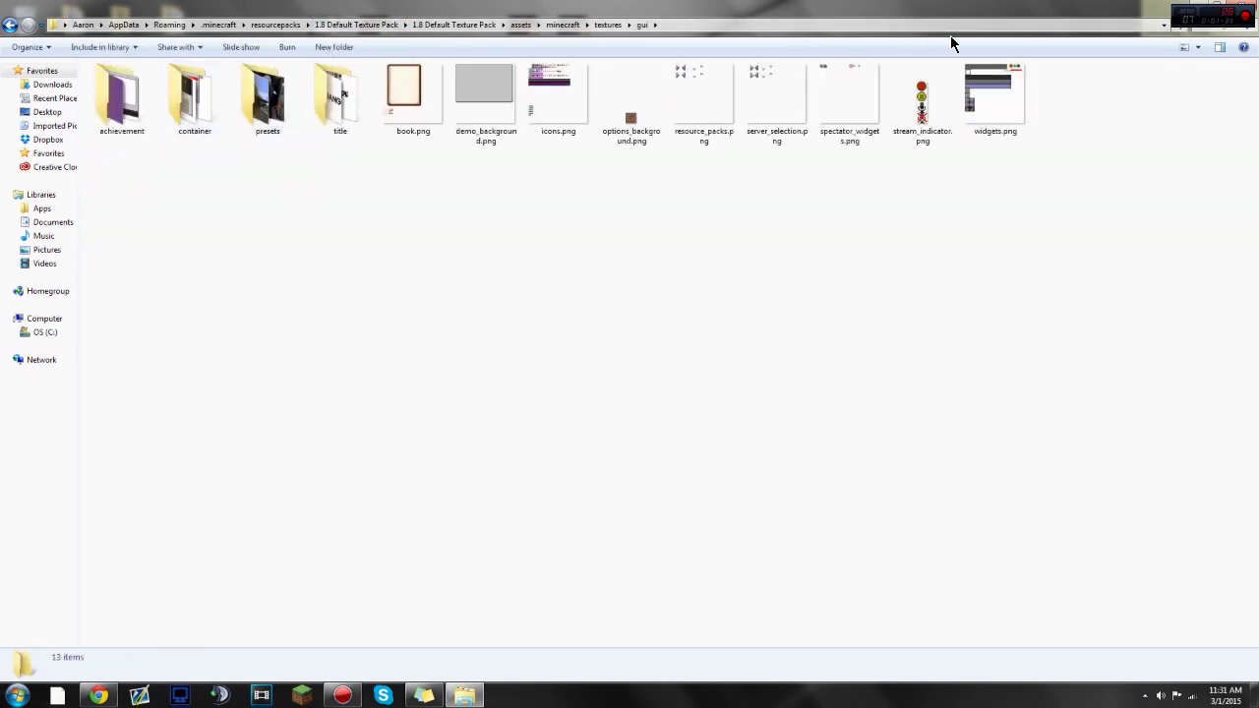
double_click(566, 92)
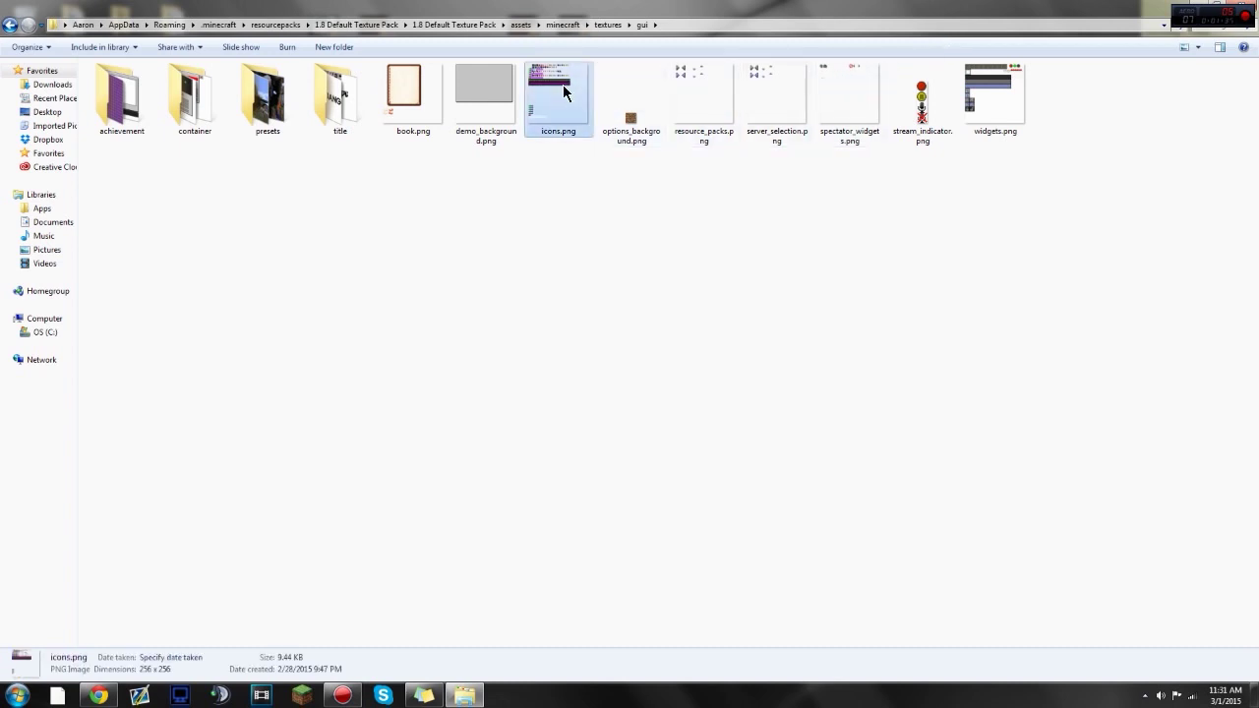
scroll(508, 220, "up", 5)
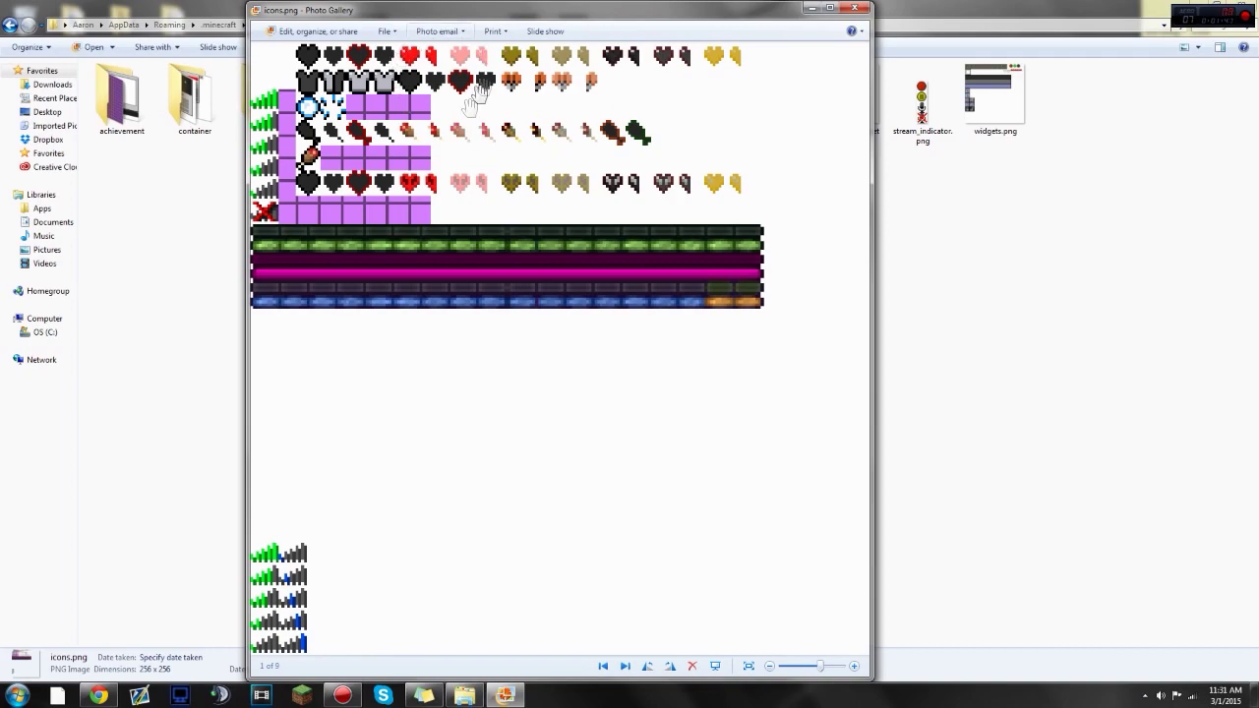
scroll(388, 96, "up", 4)
scroll(388, 95, "down", 8)
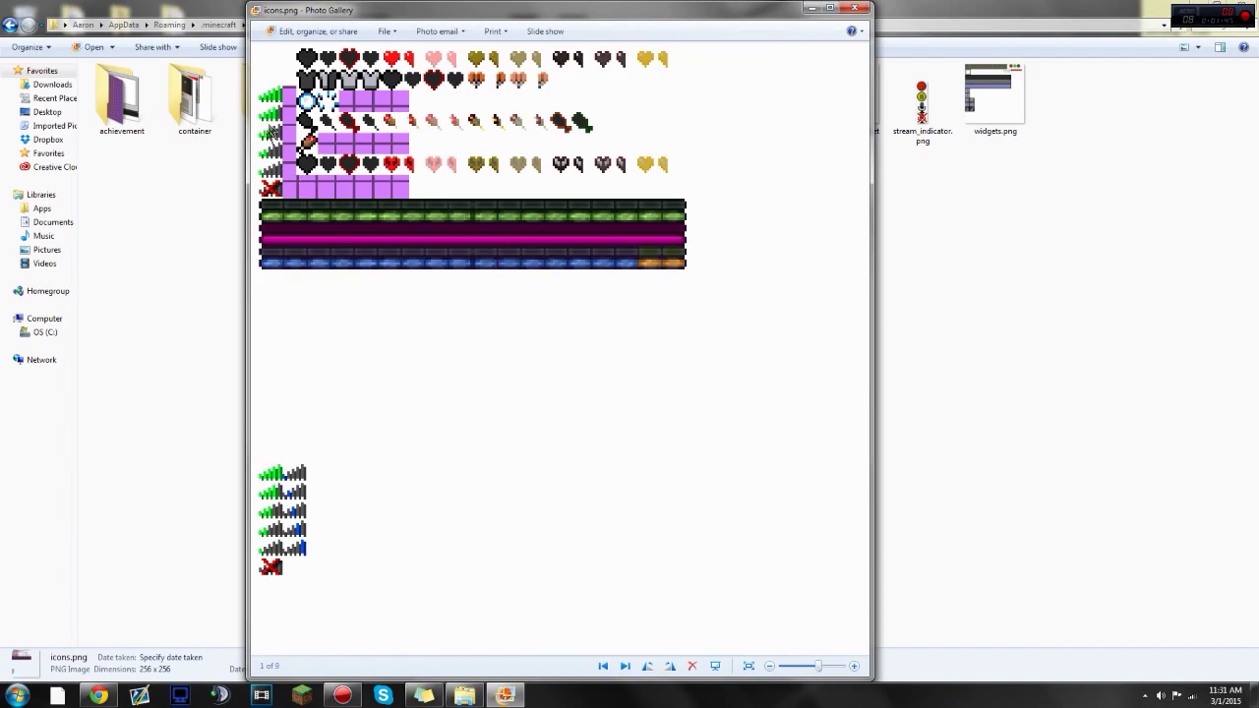
scroll(435, 202, "up", 2)
scroll(406, 158, "up", 3)
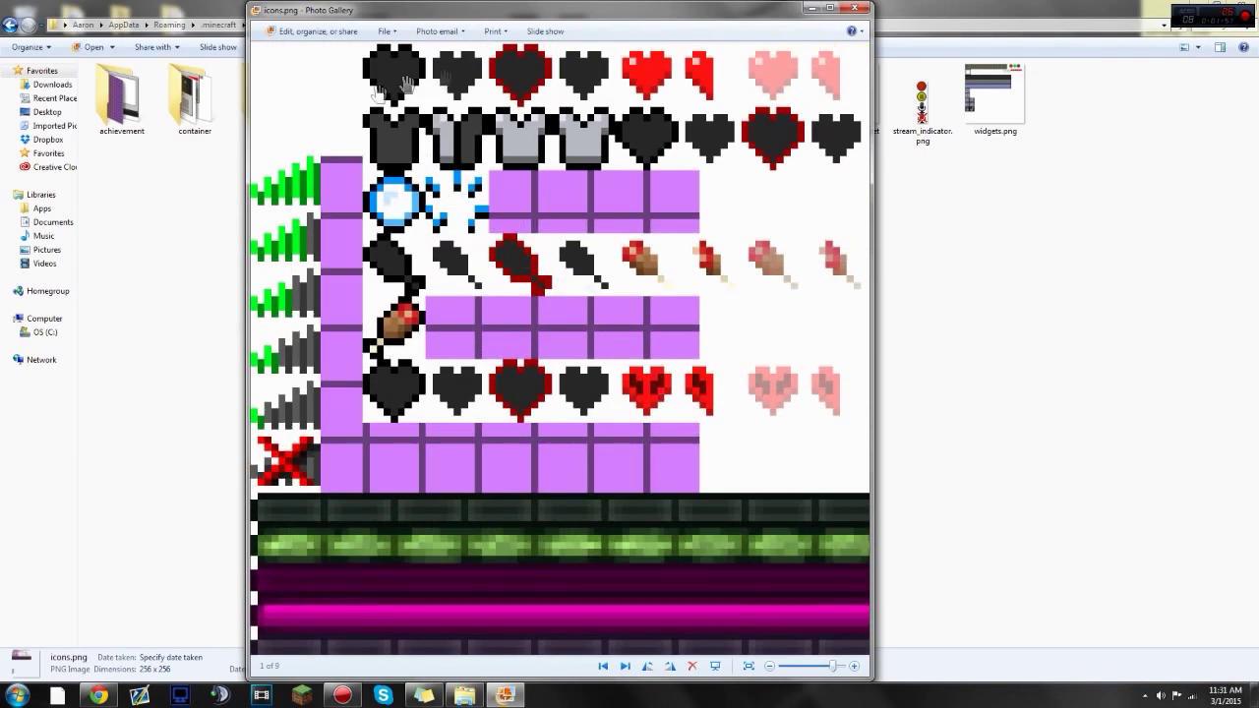
left_click(846, 10)
Step: Open icons.png with Paint.NET from its right-click Open with menu
right_click(568, 100)
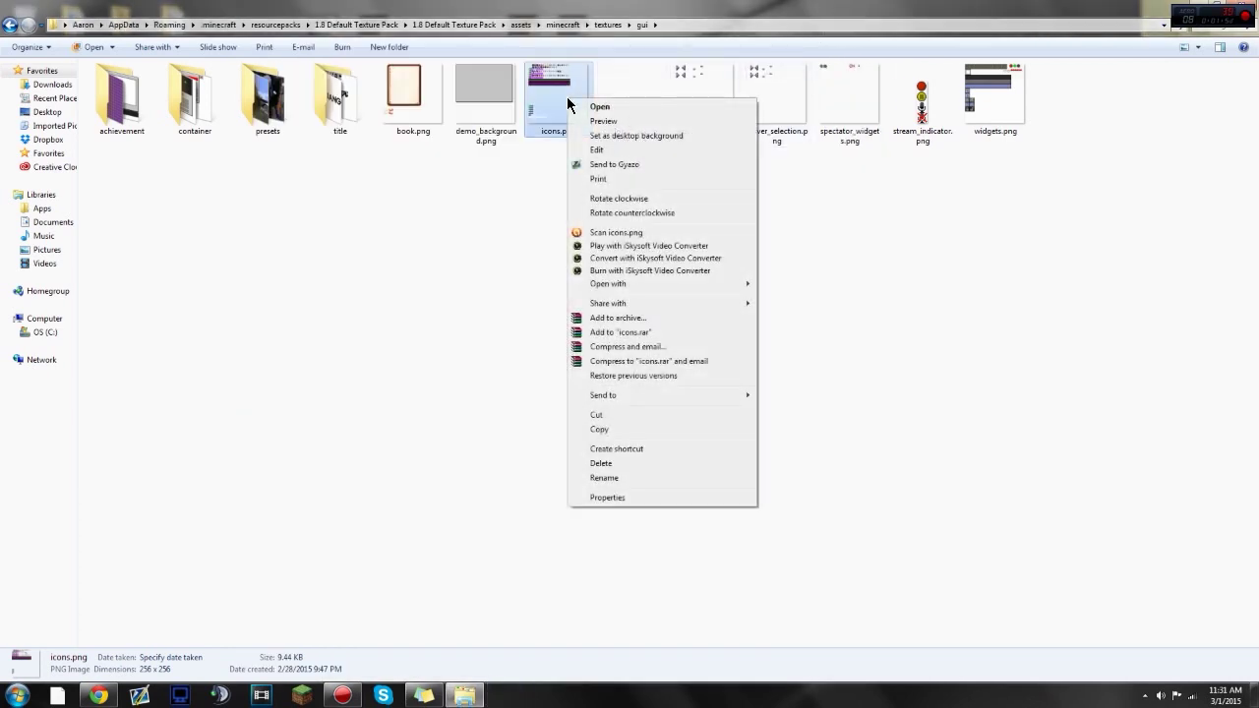
mouse_move(628, 284)
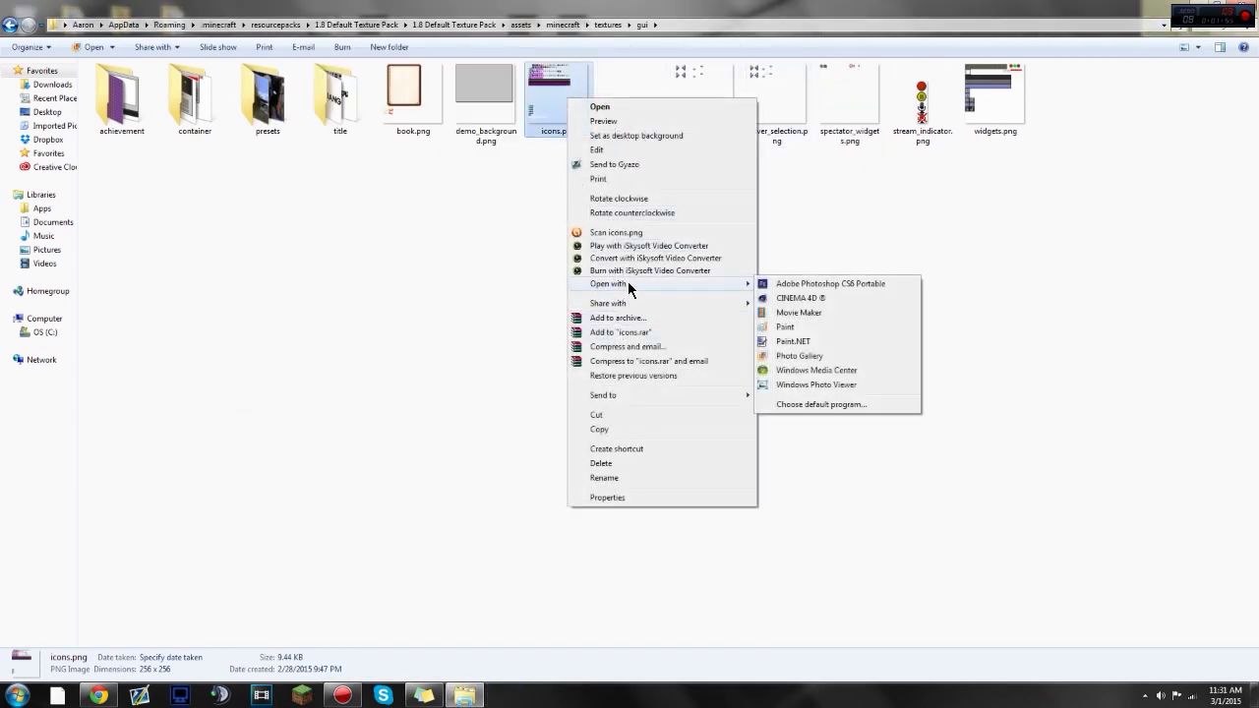
left_click(486, 232)
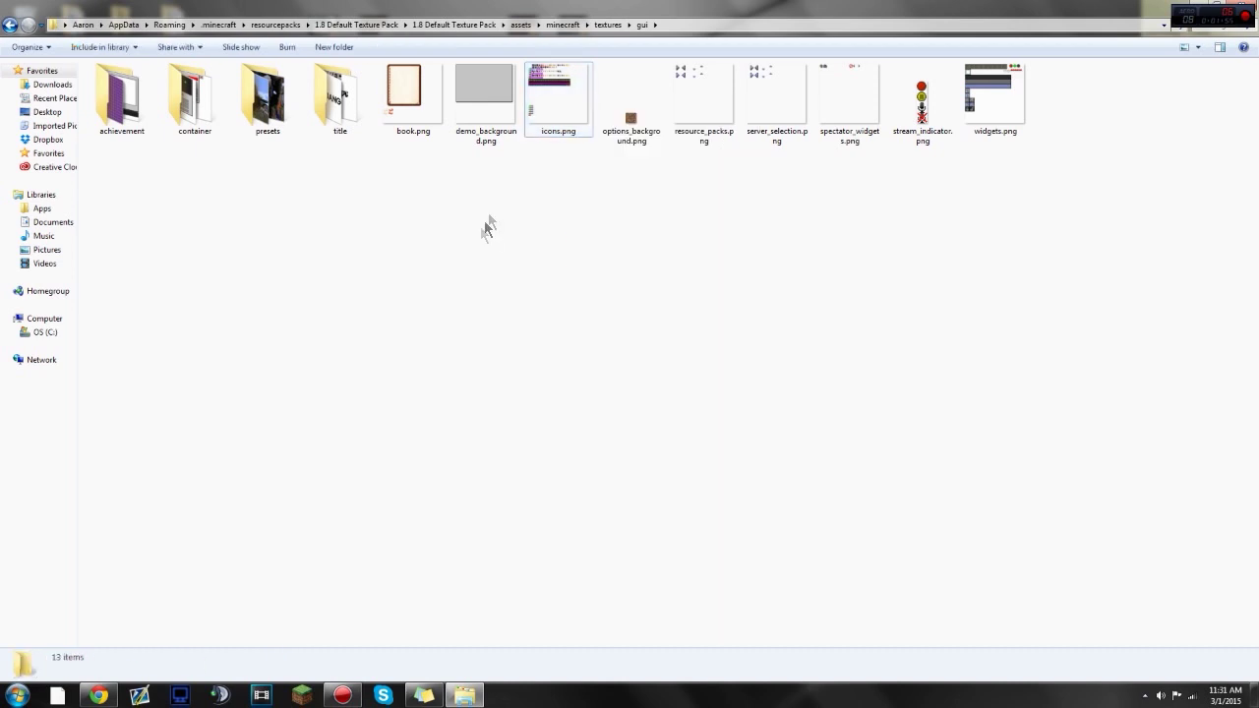
right_click(574, 86)
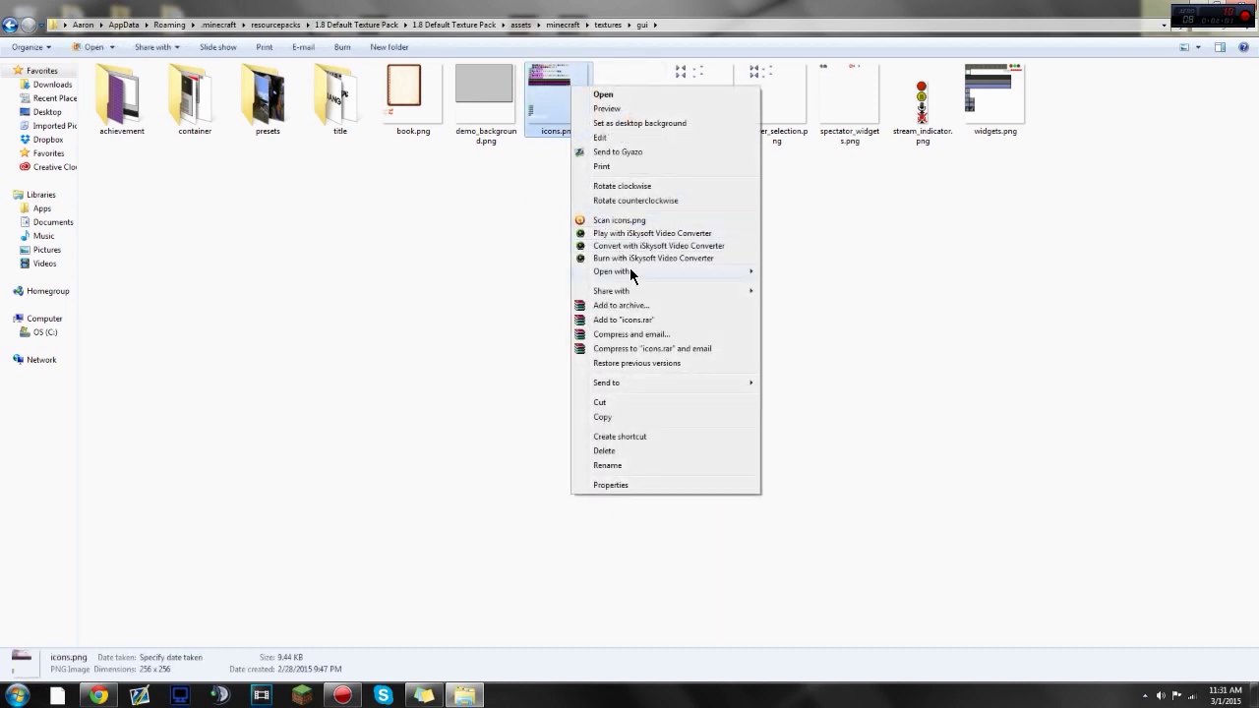
mouse_move(631, 271)
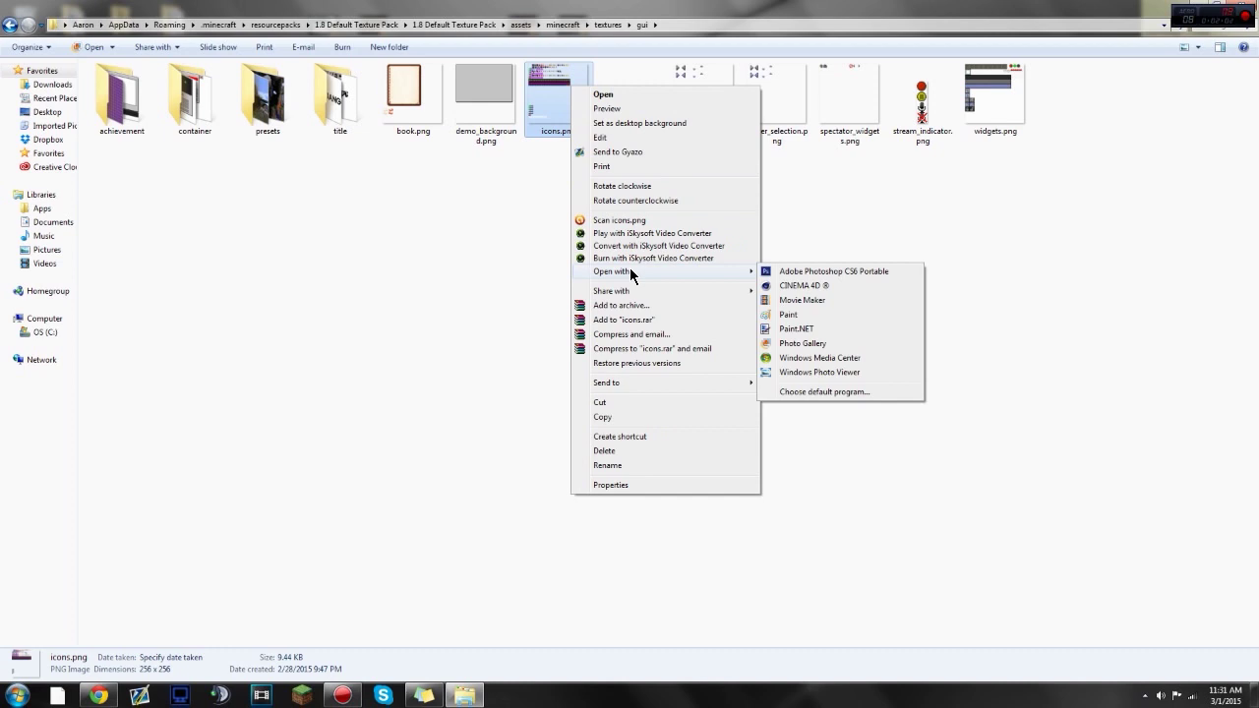
left_click(790, 328)
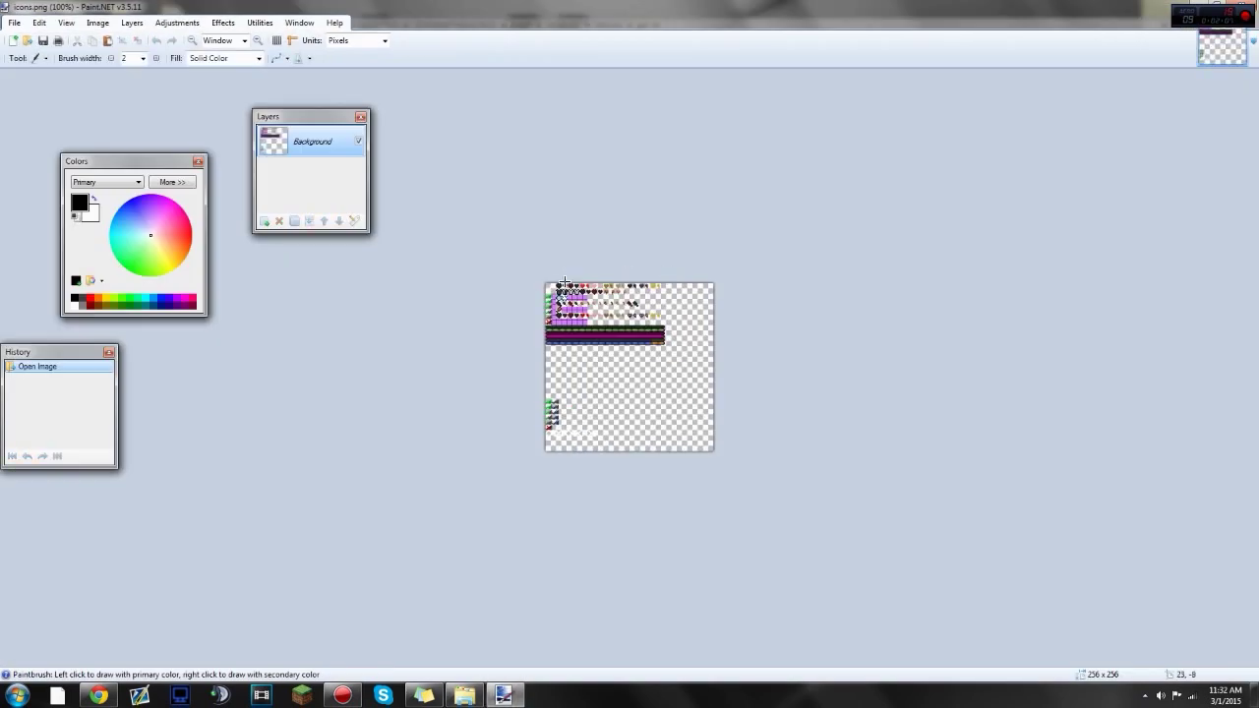
Step: Zoom in on the heart sprites to 3200% with the Zoom tool
left_click(27, 59)
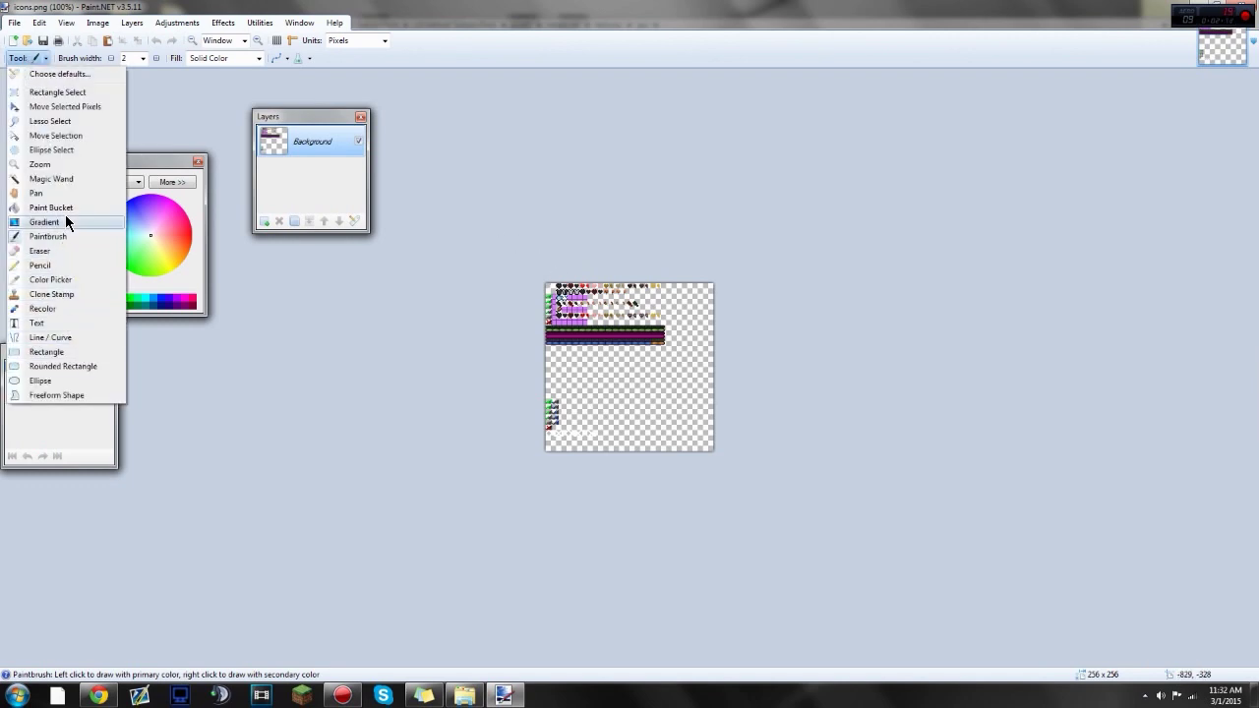
left_click(65, 161)
left_click(580, 290)
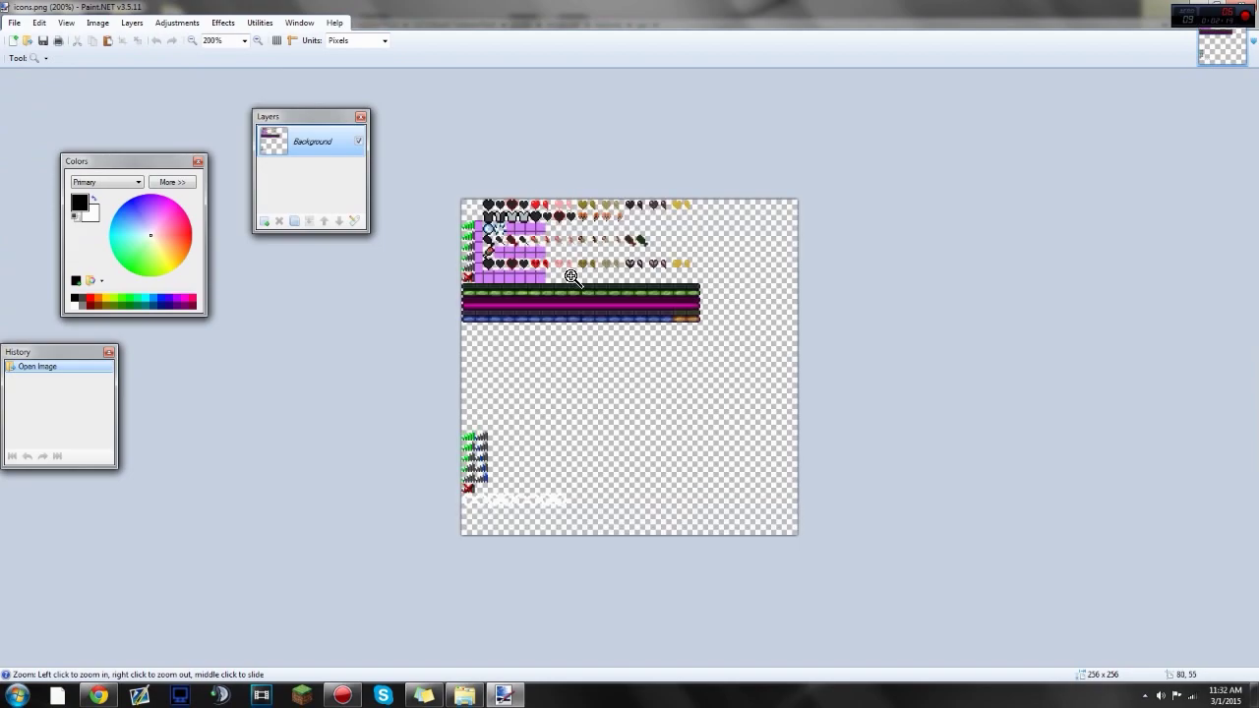
left_click(531, 216)
left_click(482, 147)
left_click(448, 99)
left_click(287, 95)
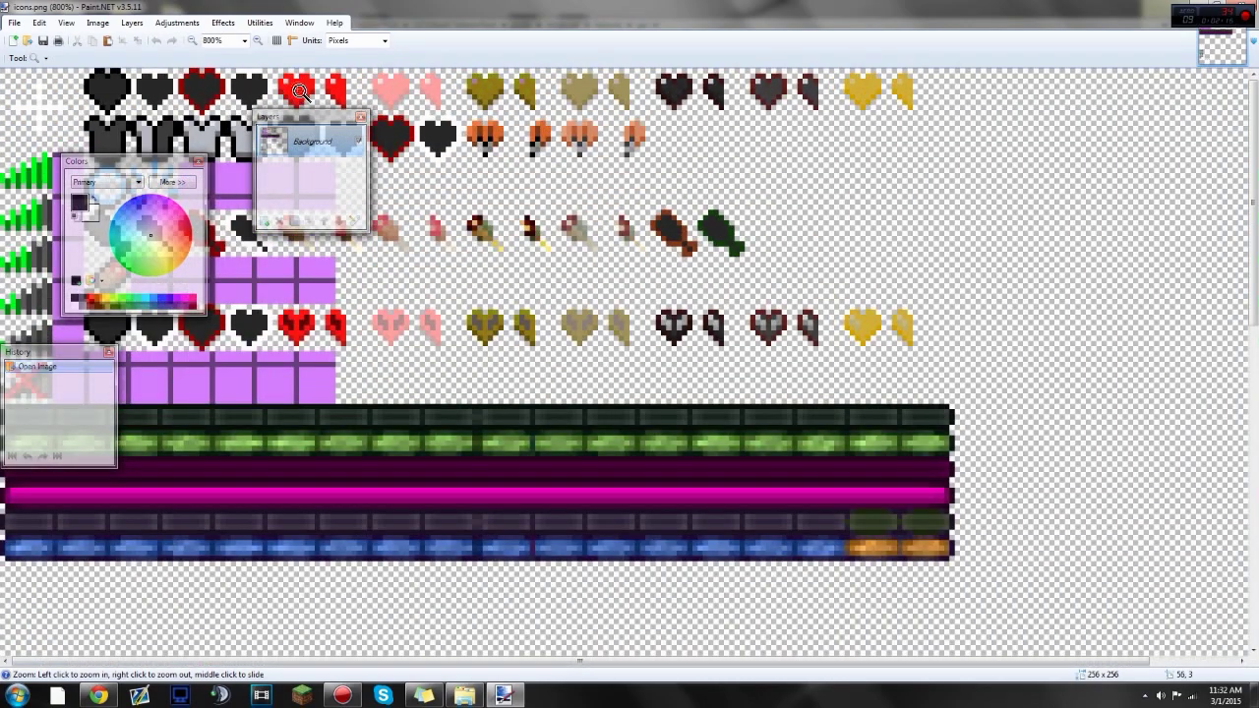
left_click(356, 99)
left_click(618, 140)
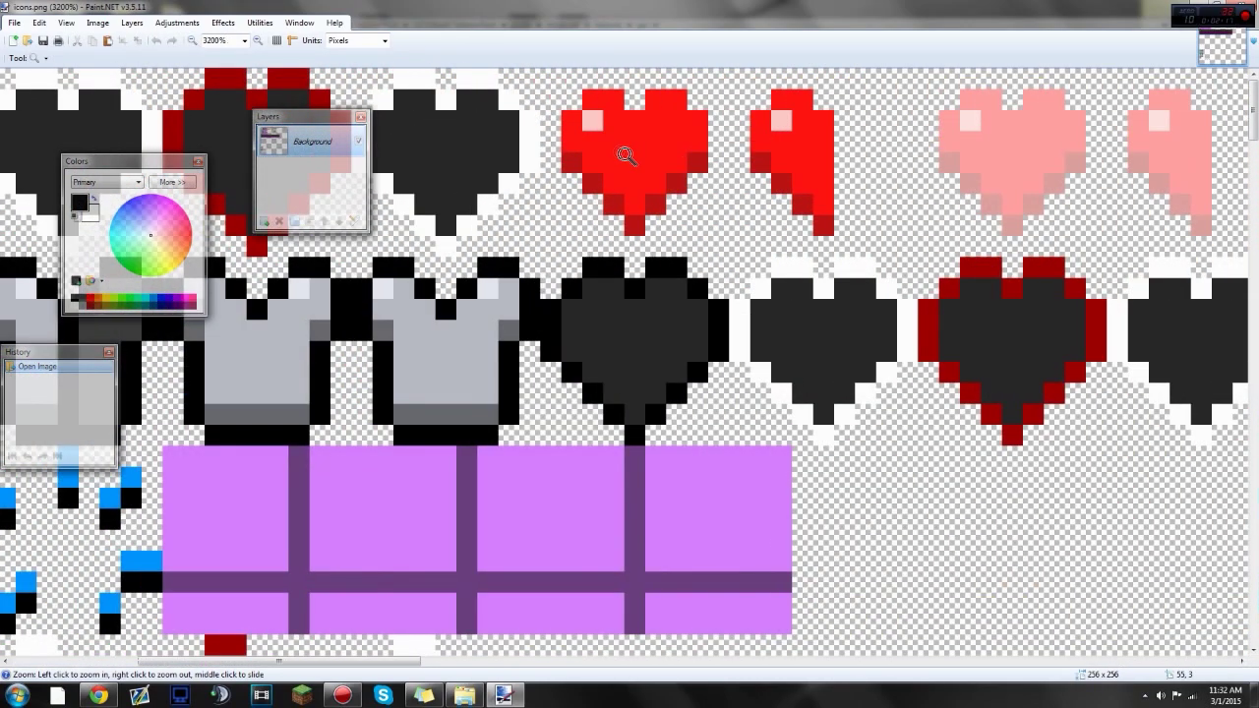
scroll(742, 159, "right", 2)
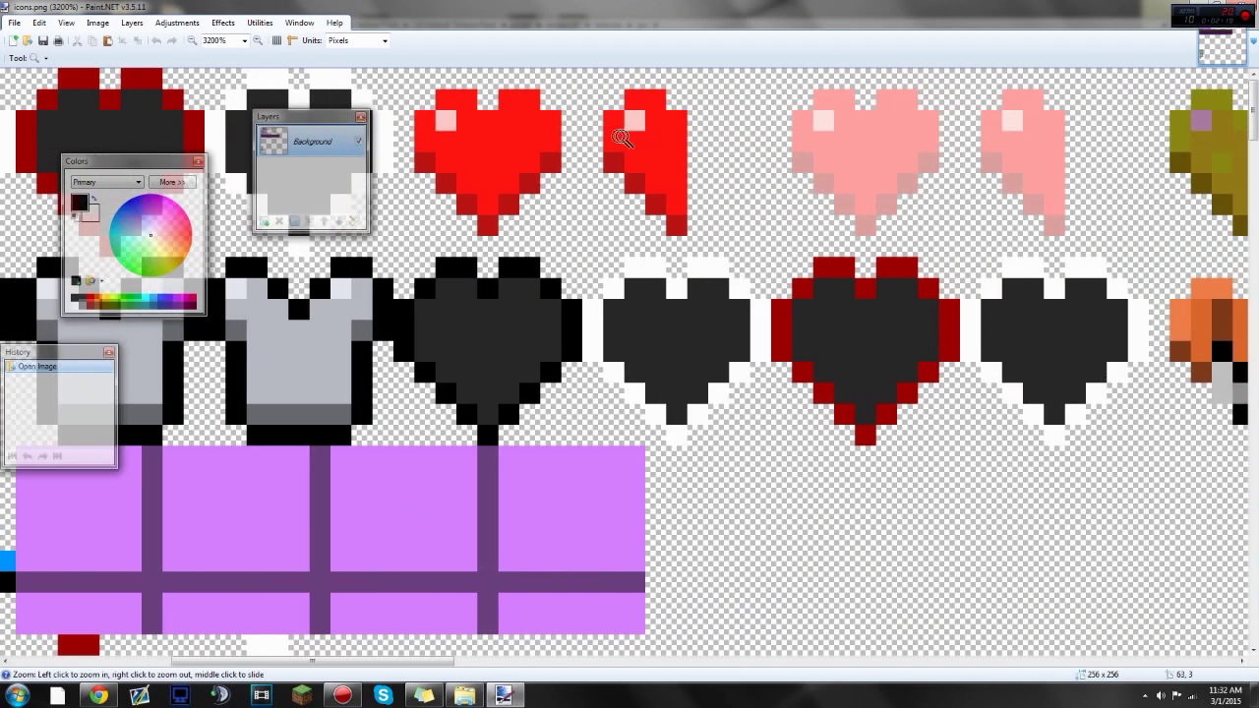
scroll(499, 149, "left", 2)
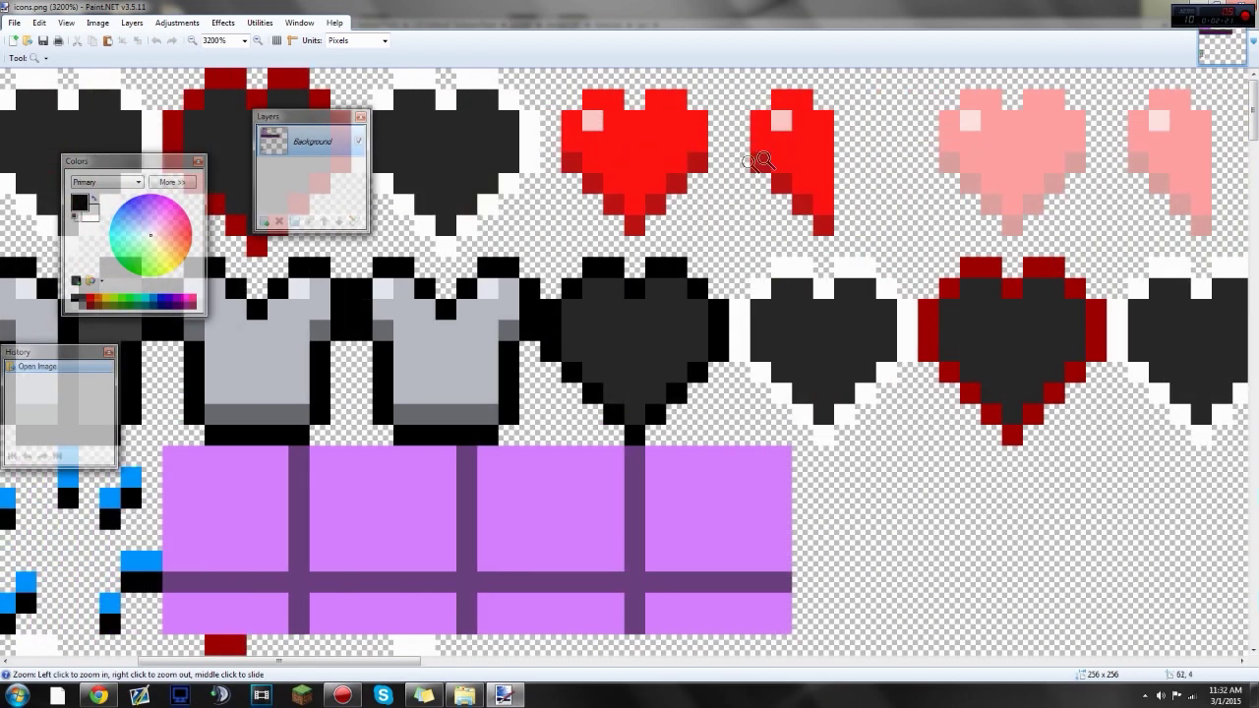
Step: Make the Pencil the active tool for single-pixel drawing
left_click(35, 61)
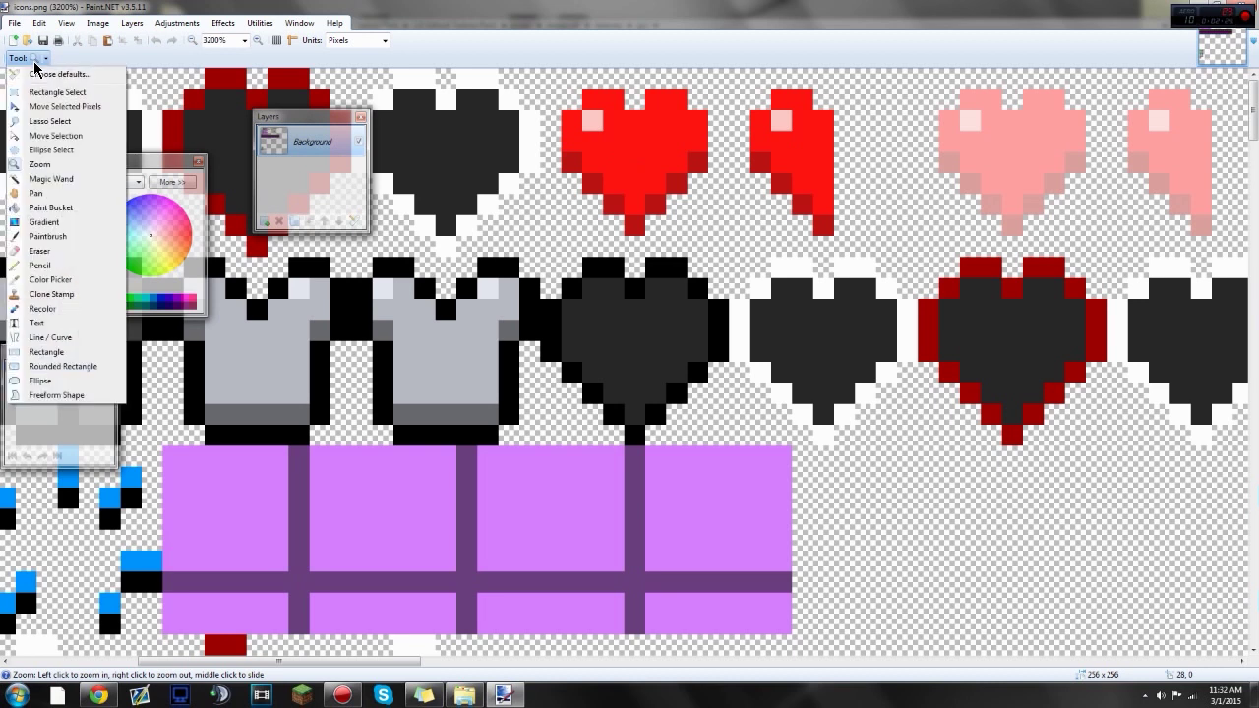
left_click(55, 258)
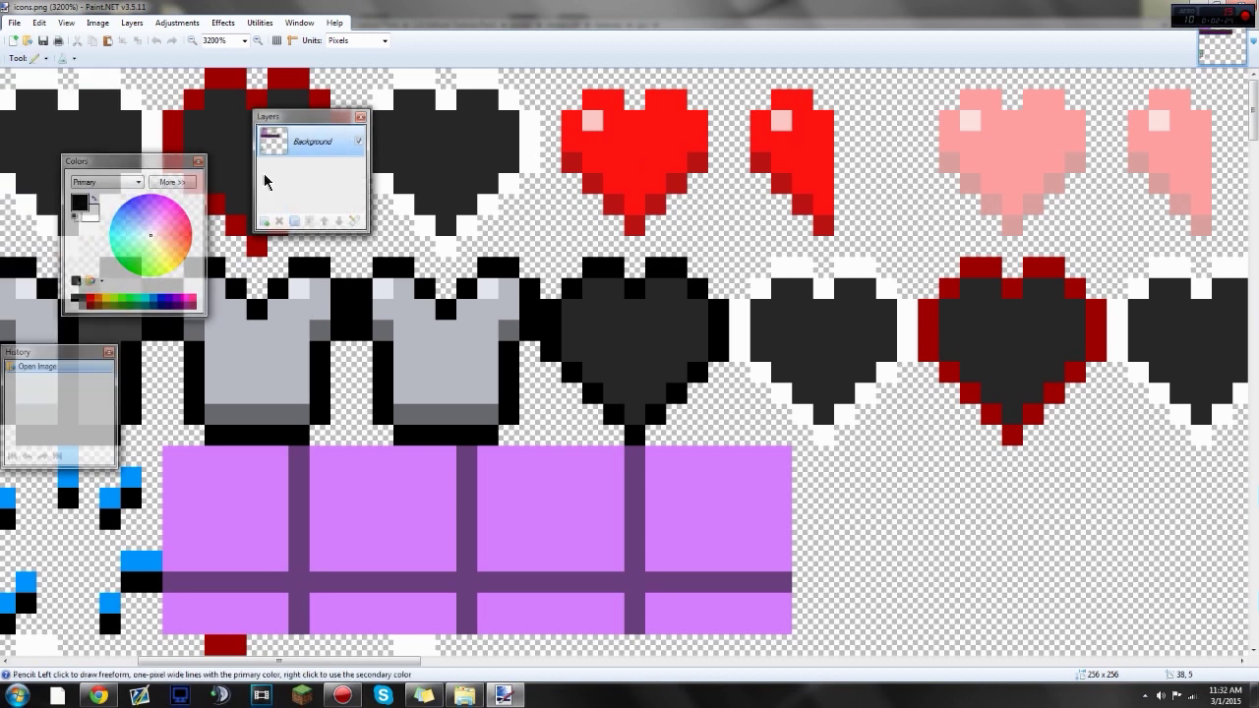
left_click(42, 60)
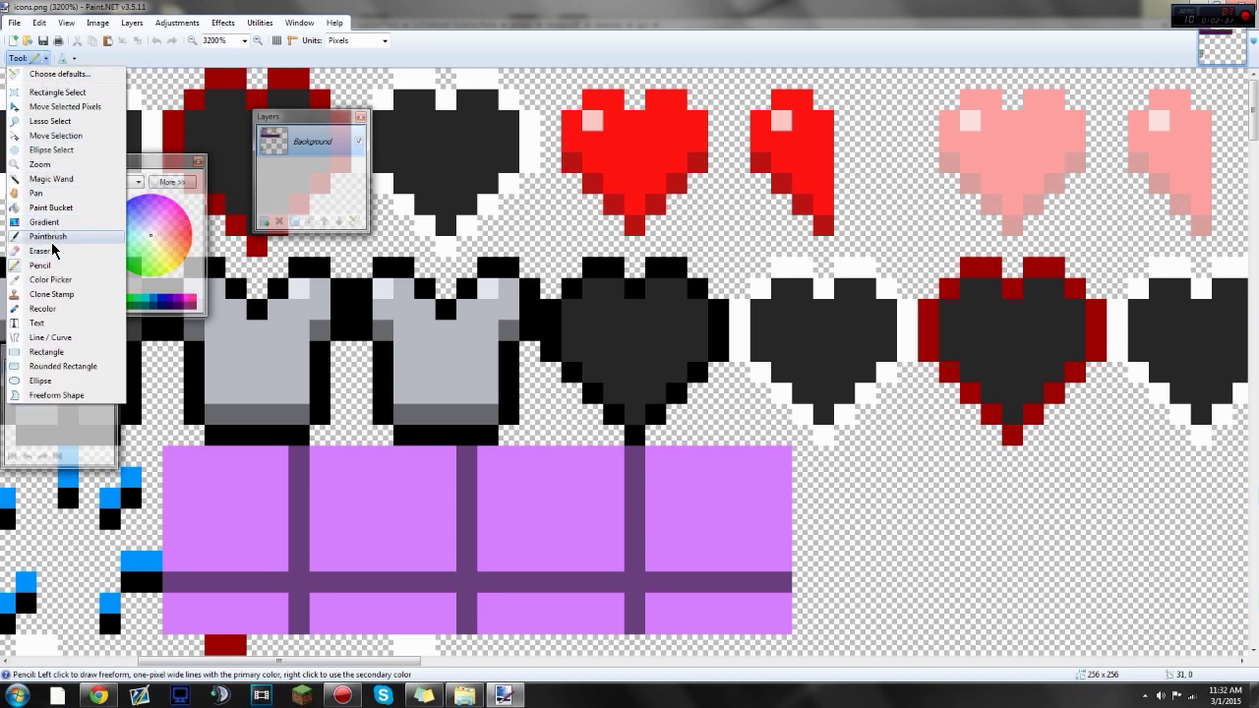
Step: Set the primary colour to cyan 00D3D3 (R 0, G 211, B 211) with the expanded colour sliders
left_click(99, 234)
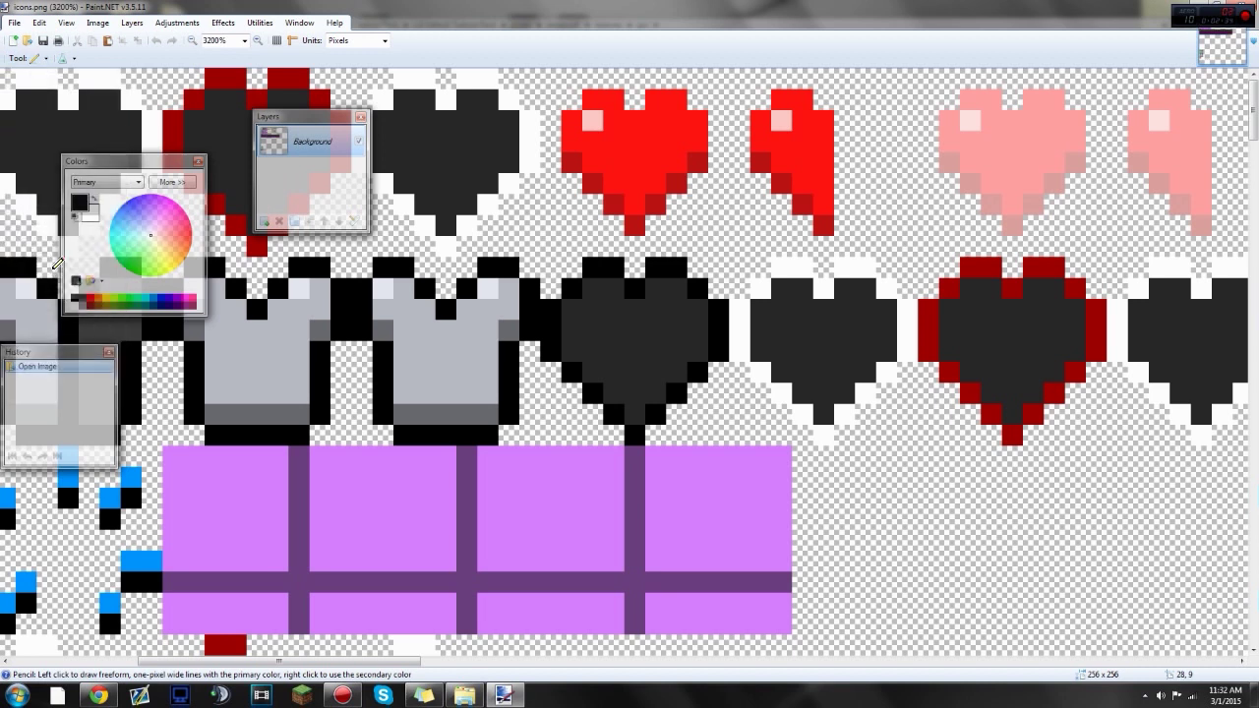
left_click(170, 182)
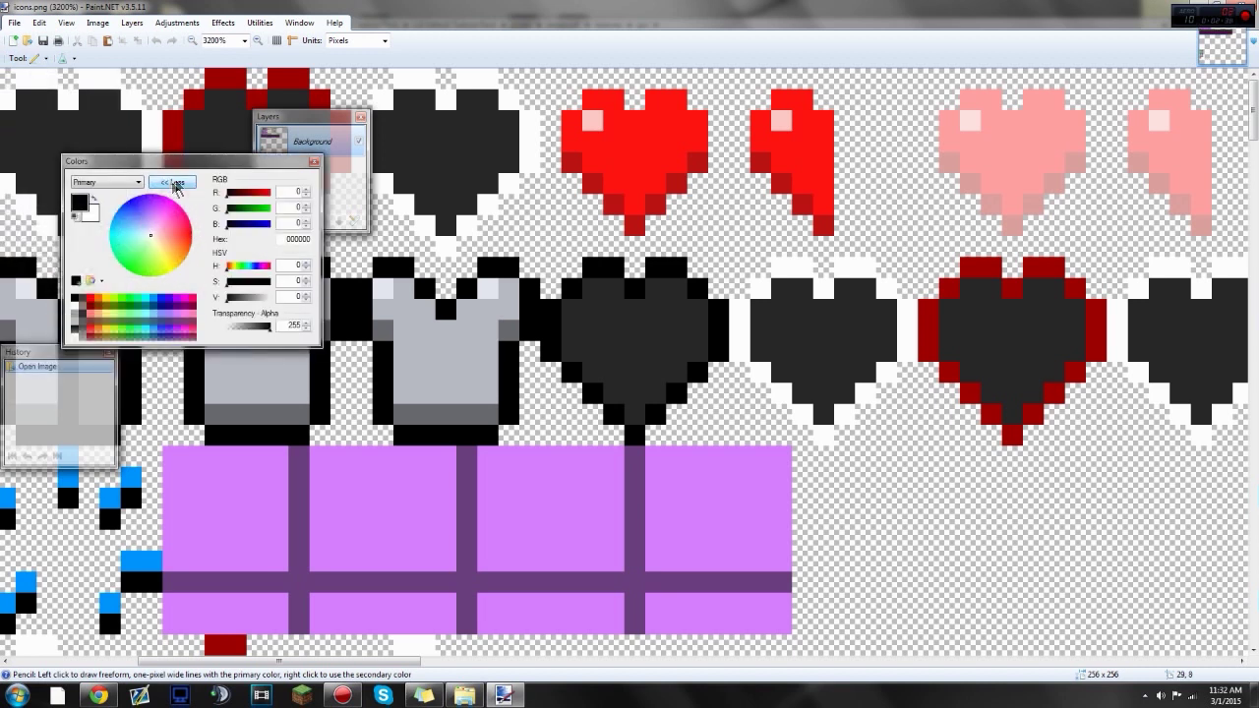
left_click_drag(234, 193, 264, 197)
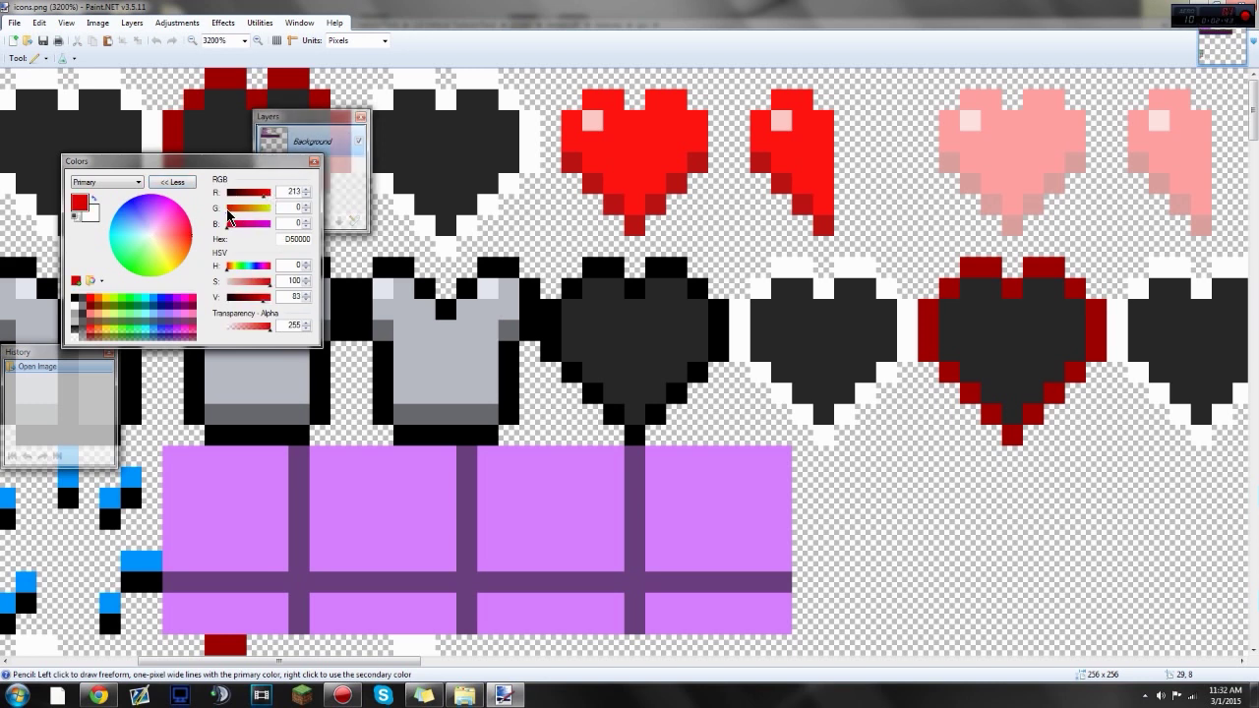
left_click_drag(232, 209, 260, 212)
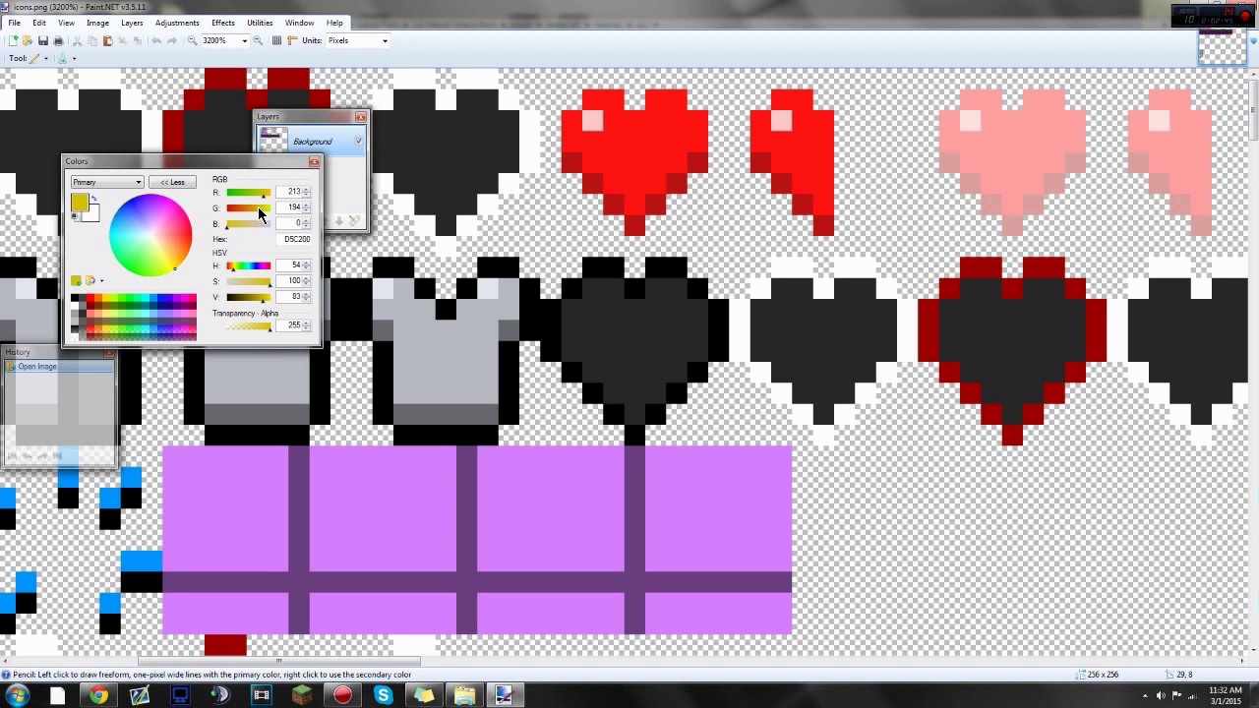
left_click_drag(235, 267, 248, 266)
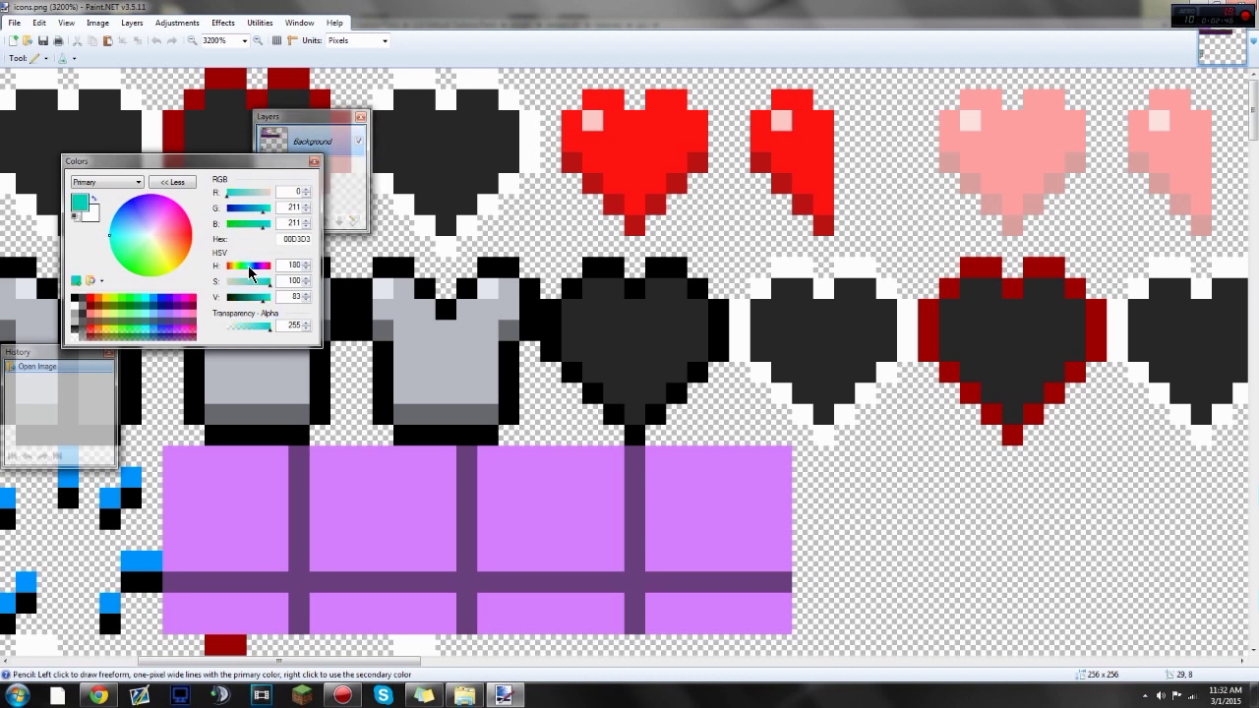
Step: Pencil cyan pixels on the full heart's left edge and set the secondary colour to steel blue 6693B7
left_click(571, 120)
left_click(572, 140)
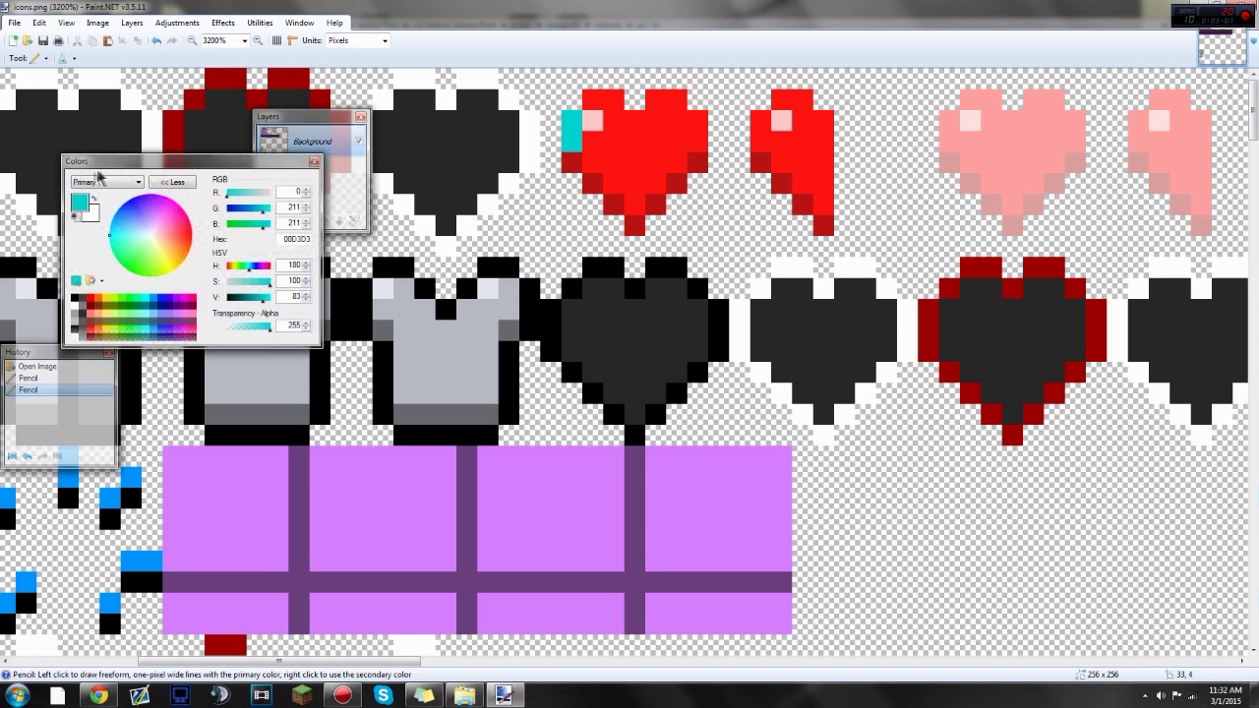
left_click(91, 213)
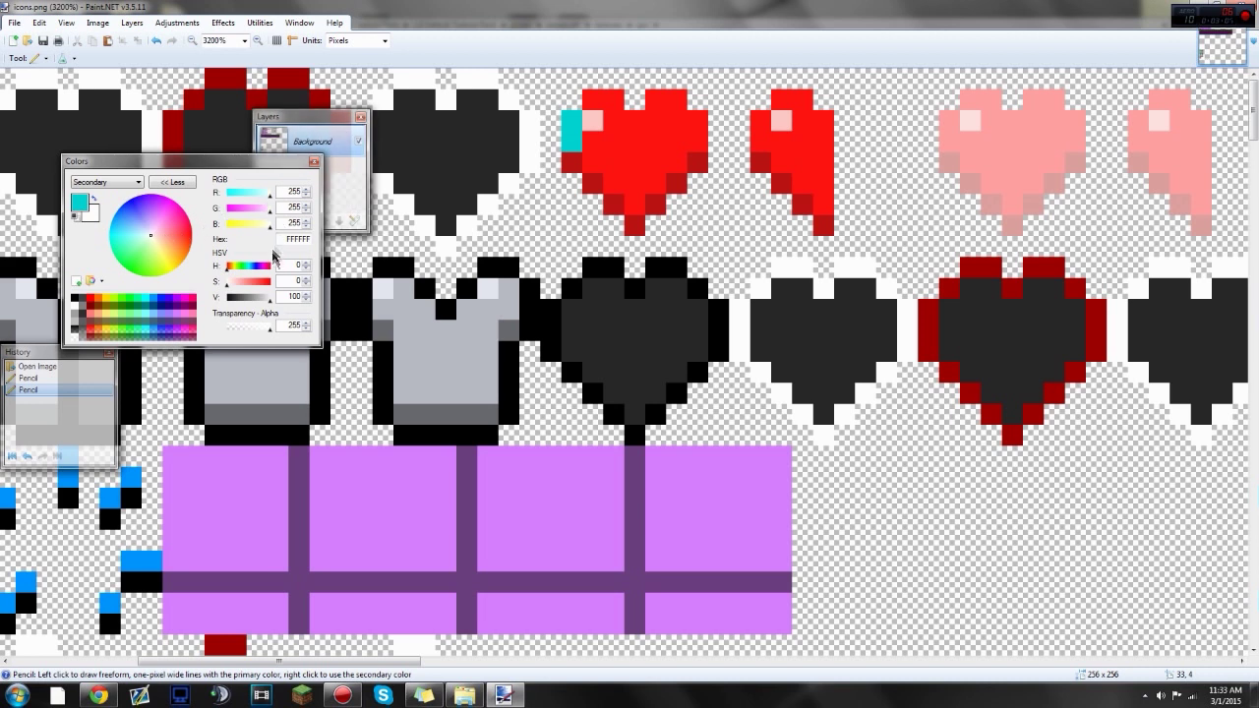
left_click(250, 266)
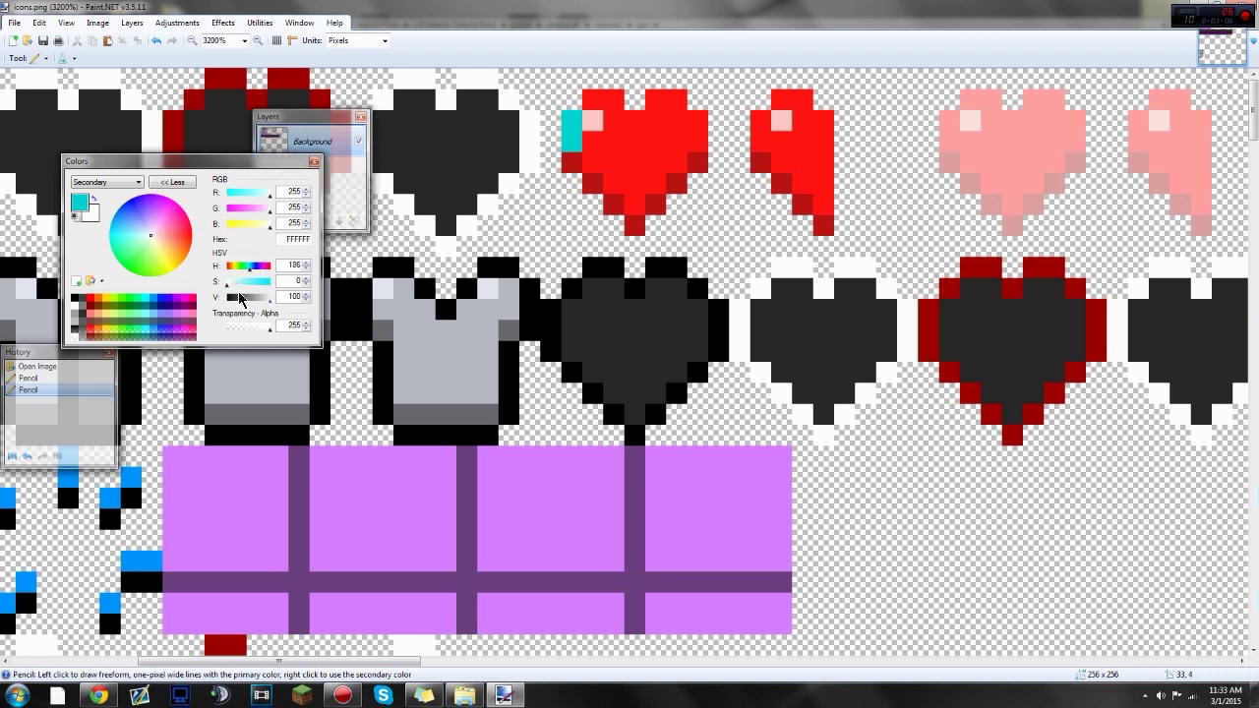
left_click_drag(268, 299, 264, 301)
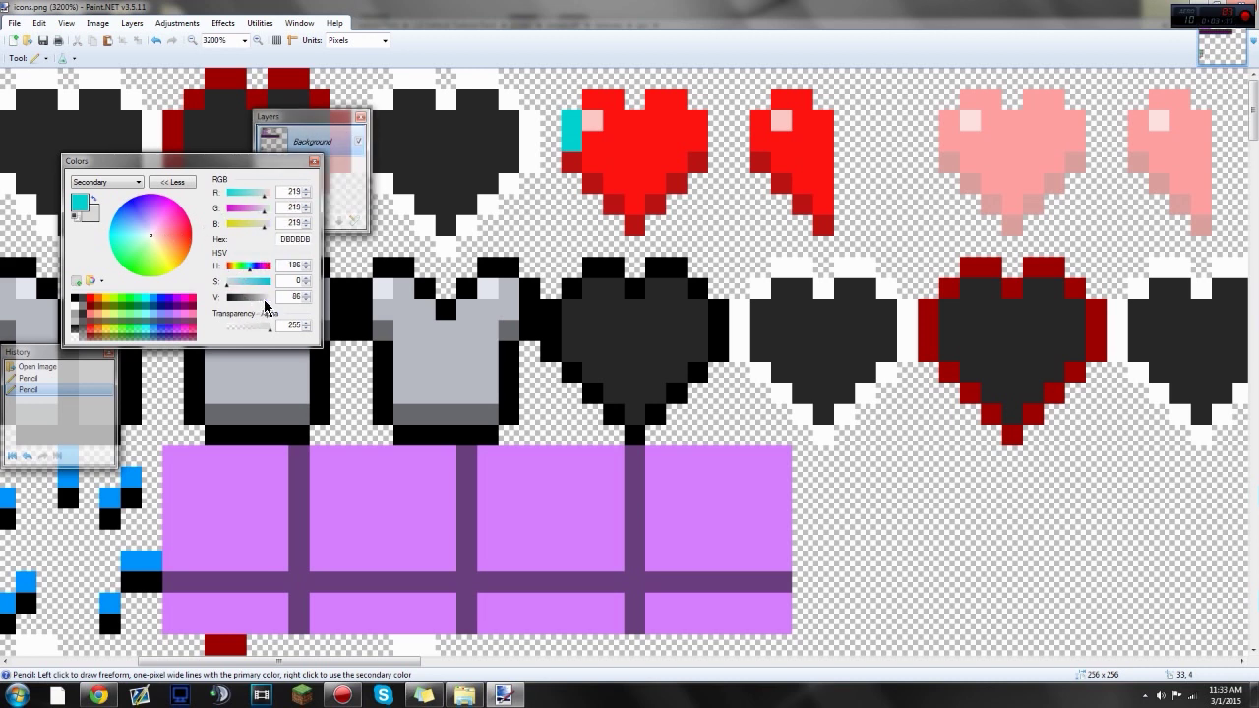
left_click(268, 297)
left_click(250, 266)
left_click_drag(241, 282, 246, 285)
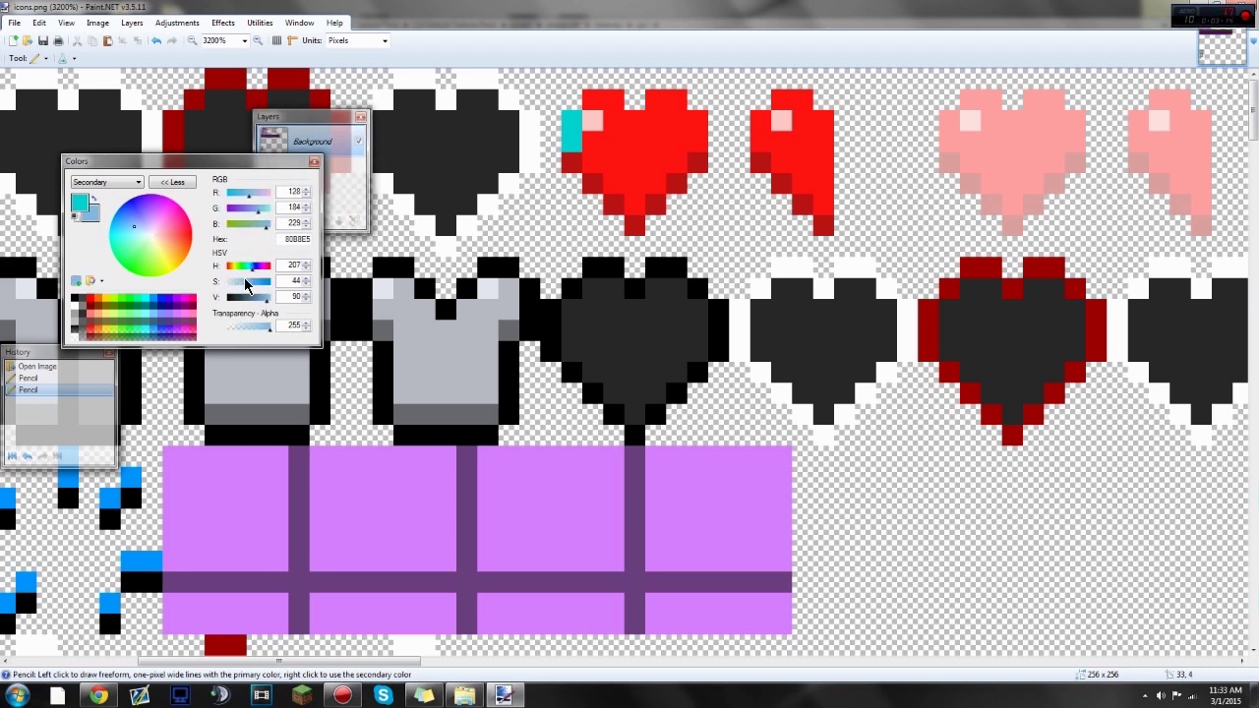
left_click(260, 297)
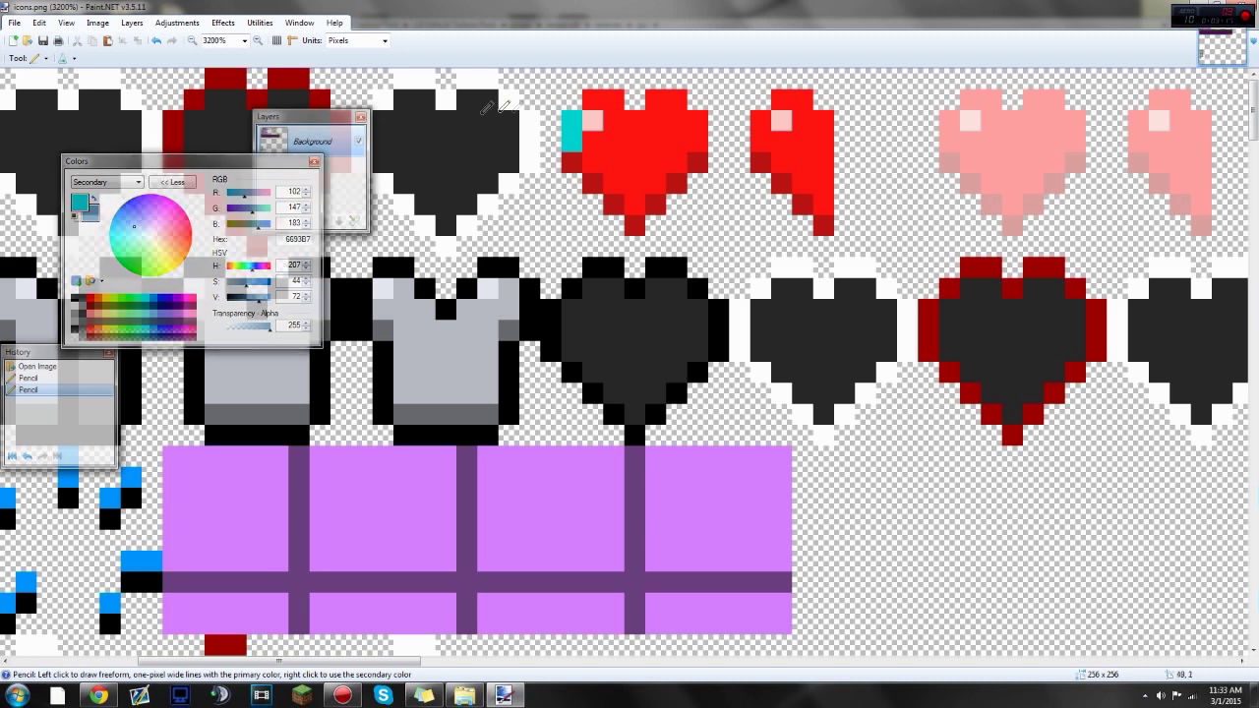
left_click(602, 161)
Step: Paint the heart's diagonal, lower-right edge and upper-right lobe pixels cyan
left_click(623, 171)
left_click(631, 183)
left_click(644, 200)
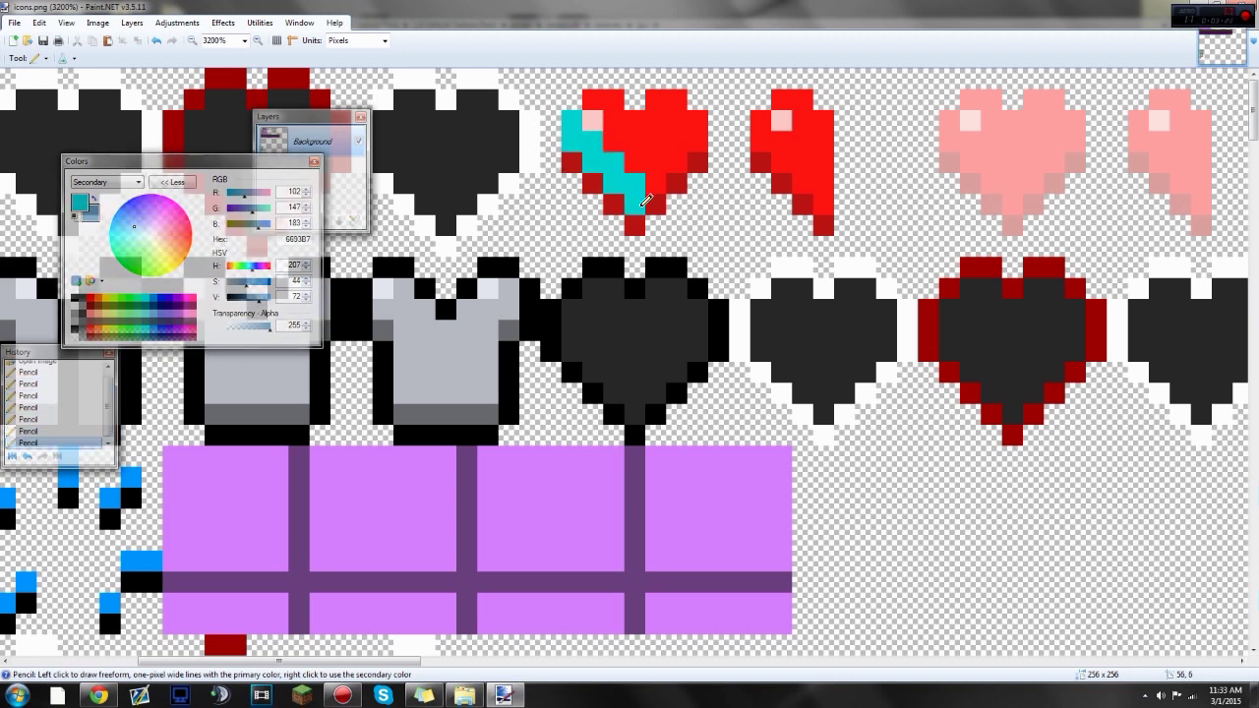
left_click(656, 183)
left_click(676, 161)
left_click(698, 140)
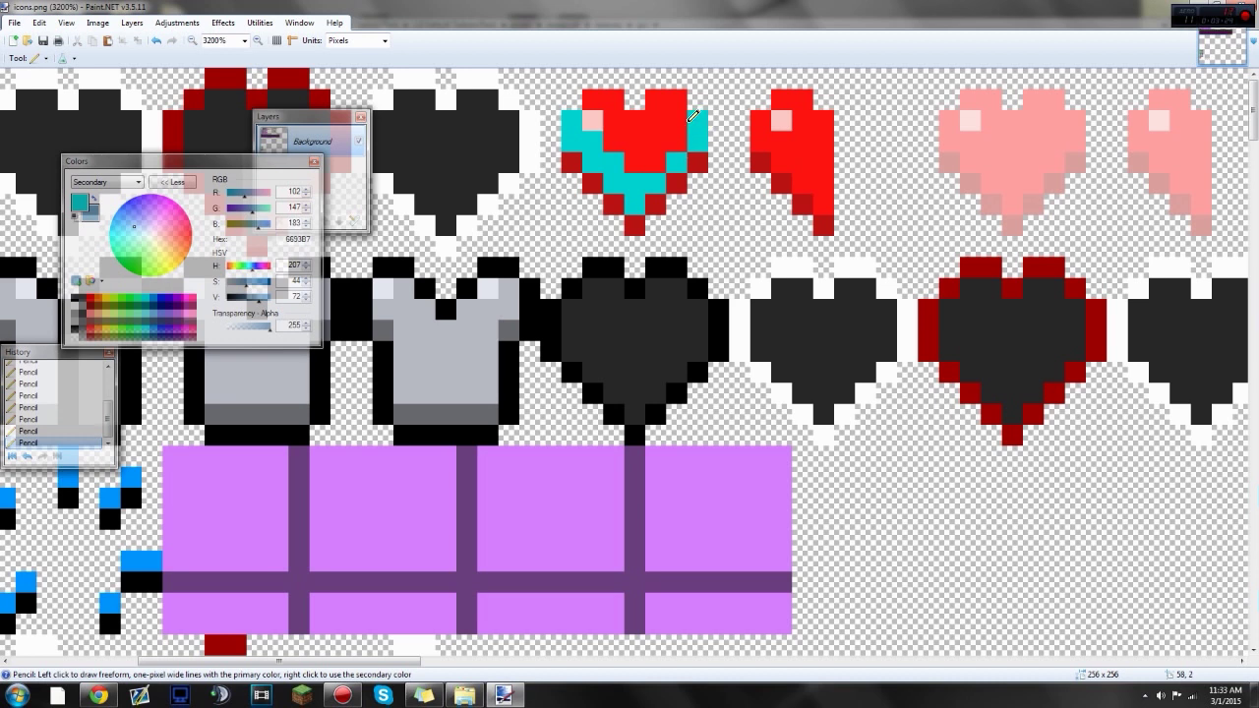
left_click(675, 120)
left_click(676, 142)
left_click(676, 100)
left_click(655, 99)
left_click(655, 120)
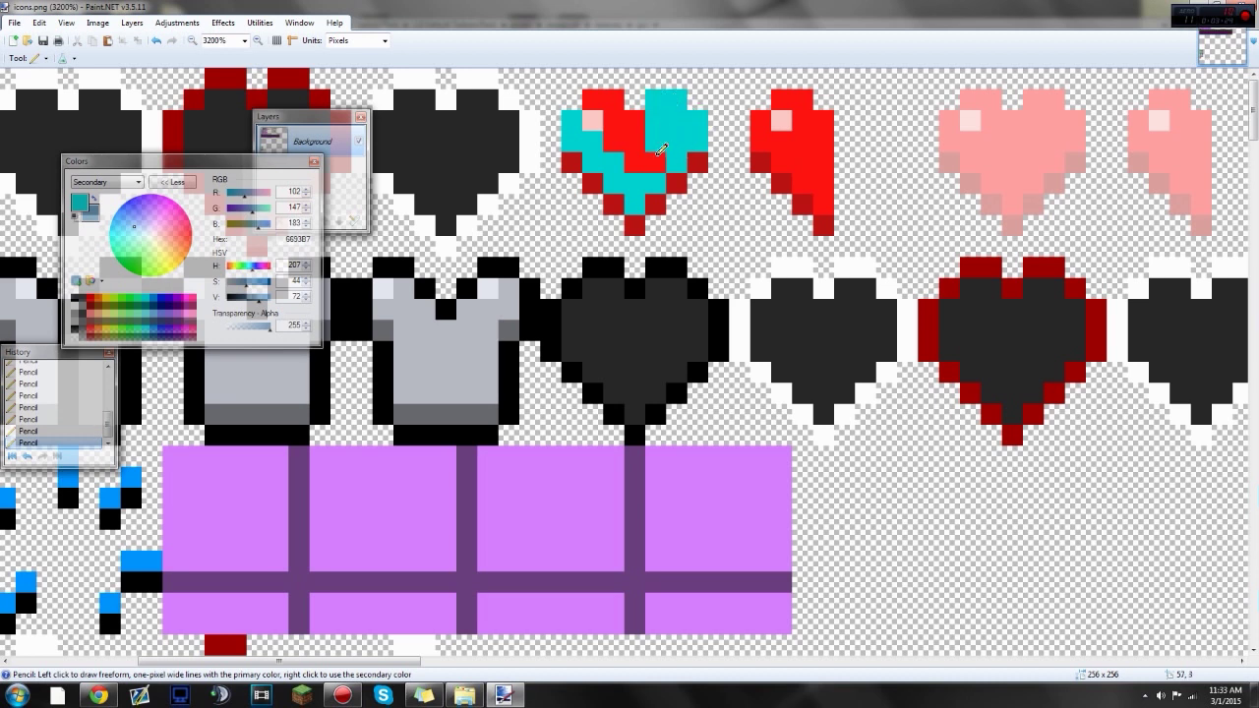
Step: Turn the heart's middle red diagonal and remaining top-left lobe pixels cyan
left_click(655, 163)
left_click(633, 163)
left_click(634, 141)
left_click(634, 120)
left_click(613, 142)
left_click(612, 120)
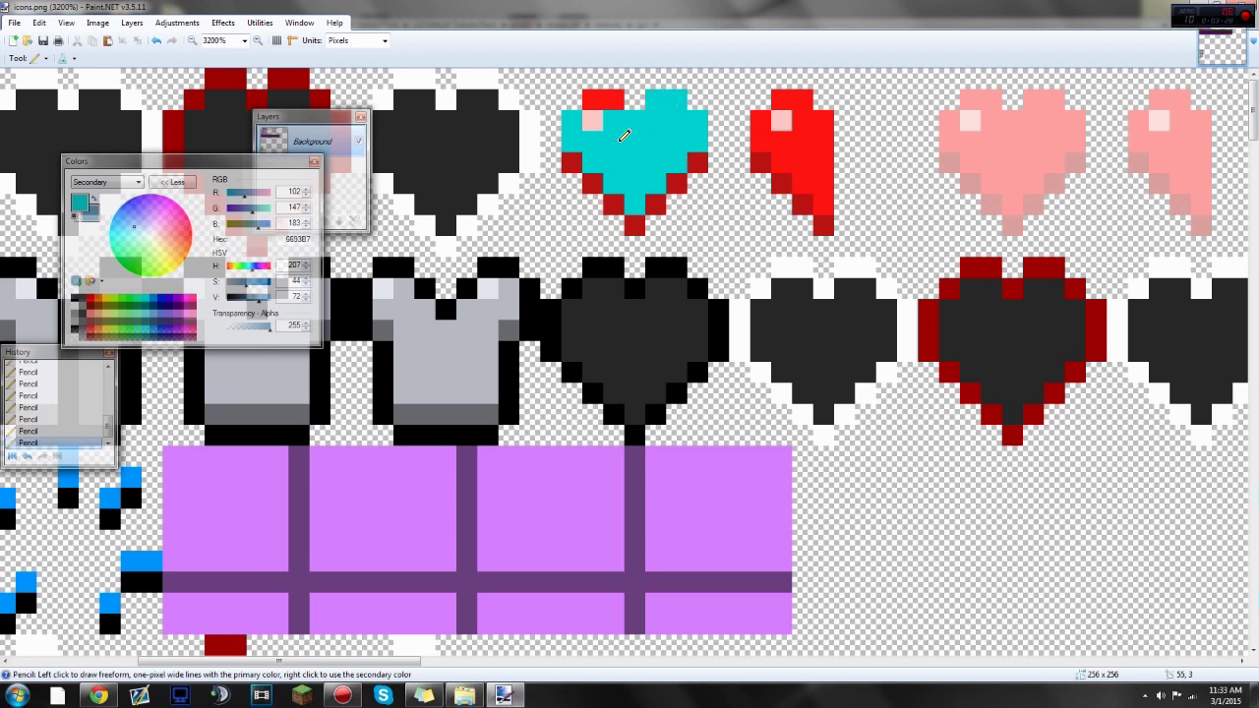
left_click(612, 99)
left_click(592, 99)
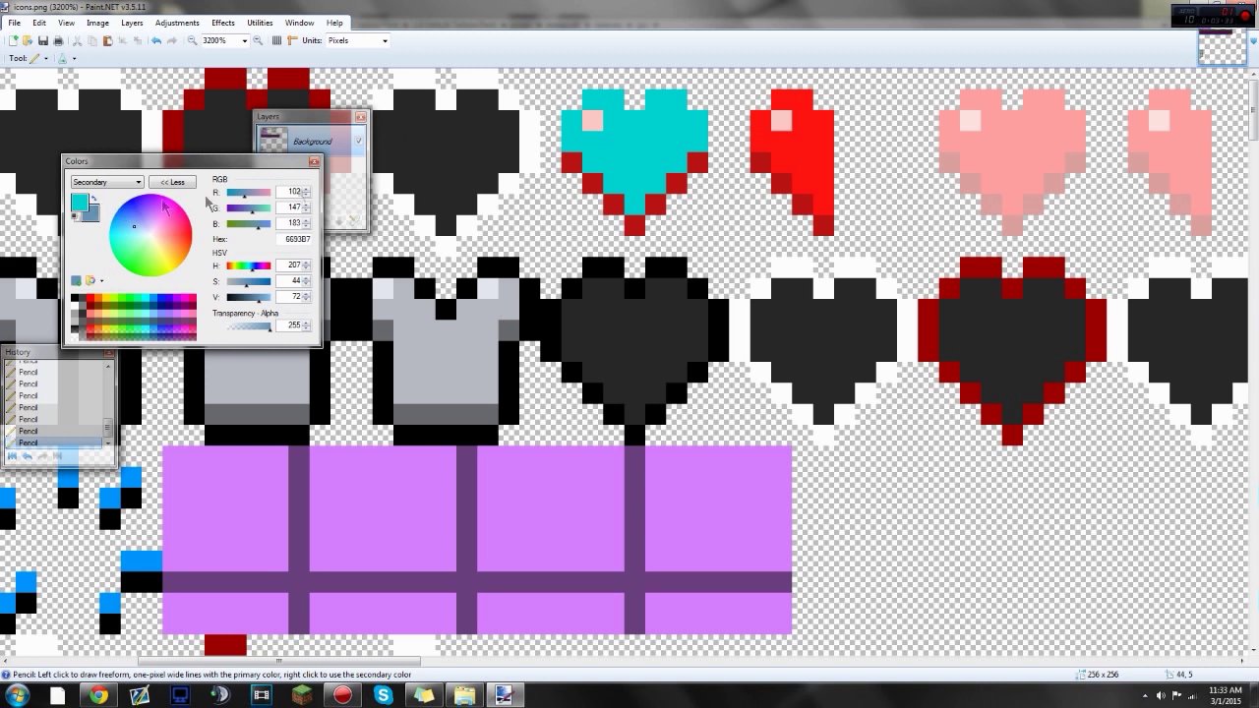
Step: Shade three lower-left edge pixels of the heart with the steel blue secondary colour
right_click(579, 165)
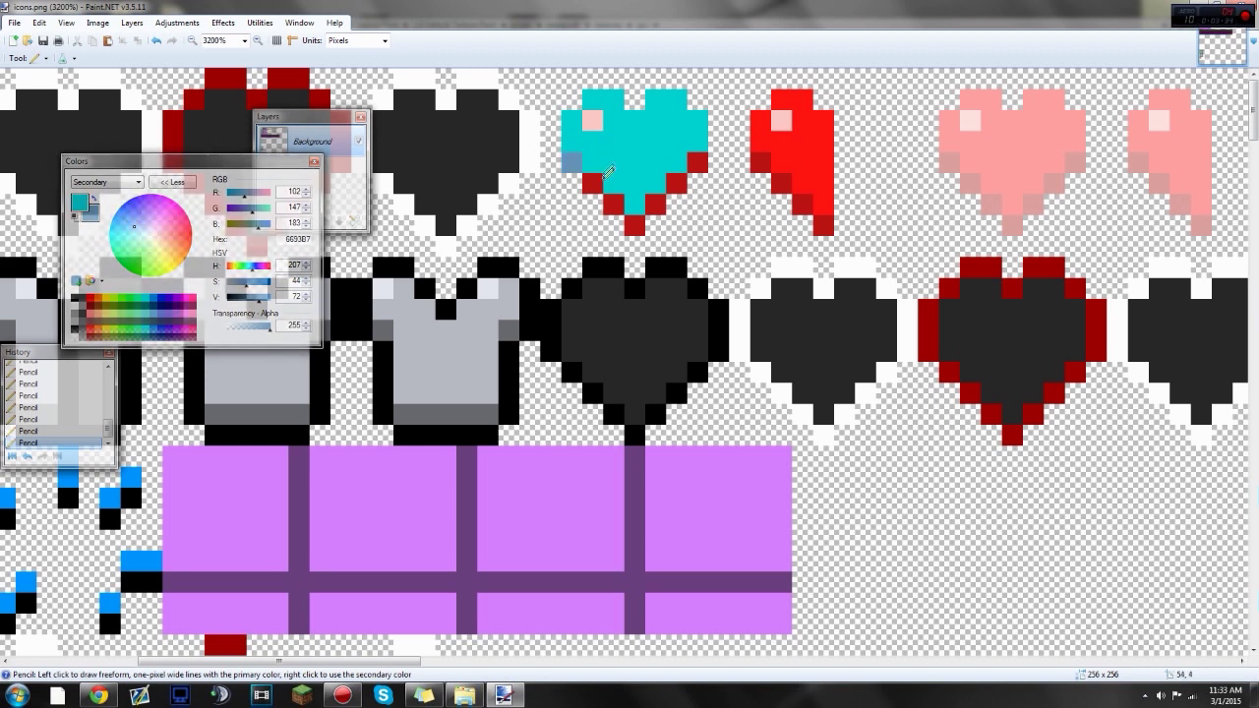
right_click(593, 184)
right_click(615, 205)
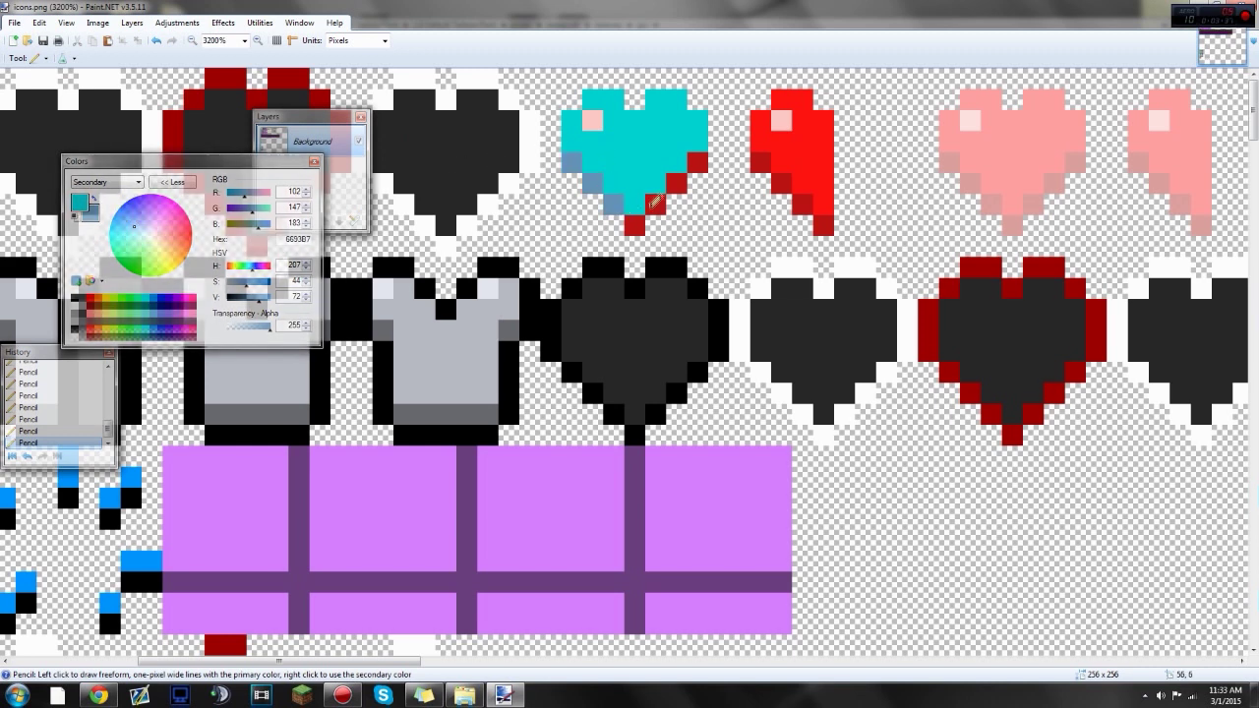
Step: Retune the secondary colour to teal 47A59D and shade the heart's lower edges with it
left_click(252, 268)
left_click_drag(250, 268, 246, 268)
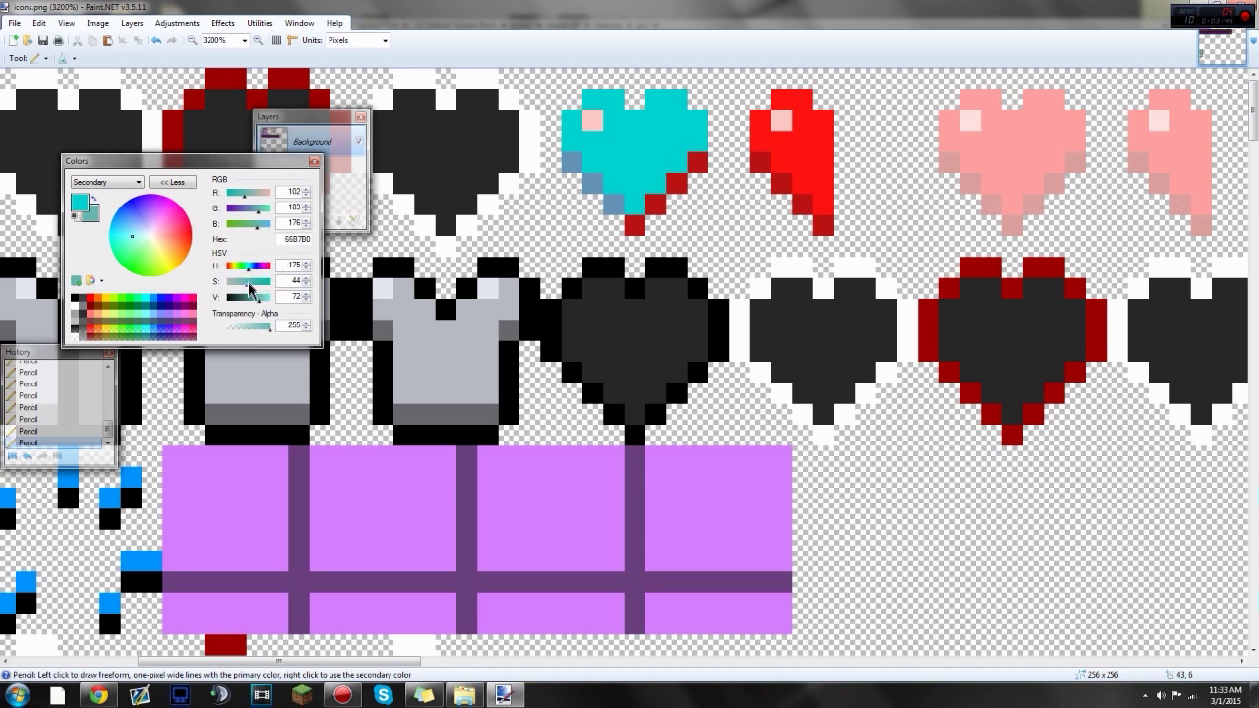
left_click(251, 282)
left_click(260, 297)
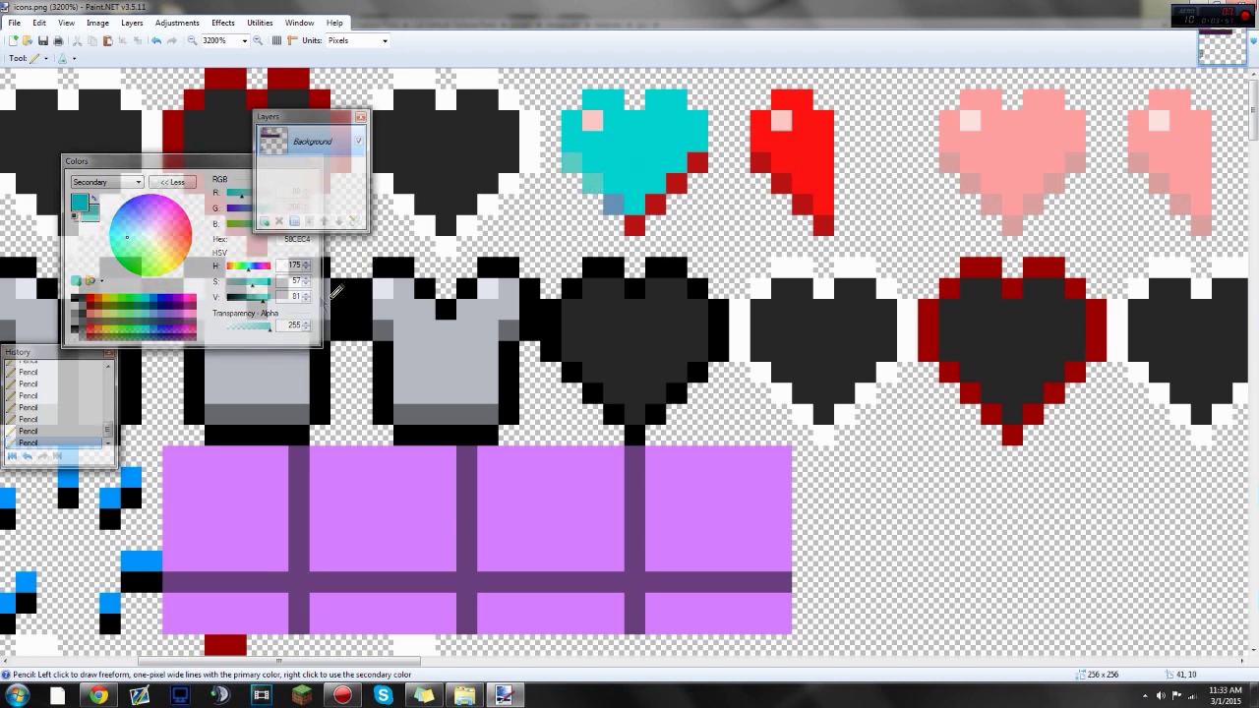
left_click(254, 298)
mouse_move(598, 187)
left_mouse_down()
mouse_move(569, 168)
mouse_move(638, 227)
mouse_move(711, 174)
mouse_move(678, 141)
left_mouse_up()
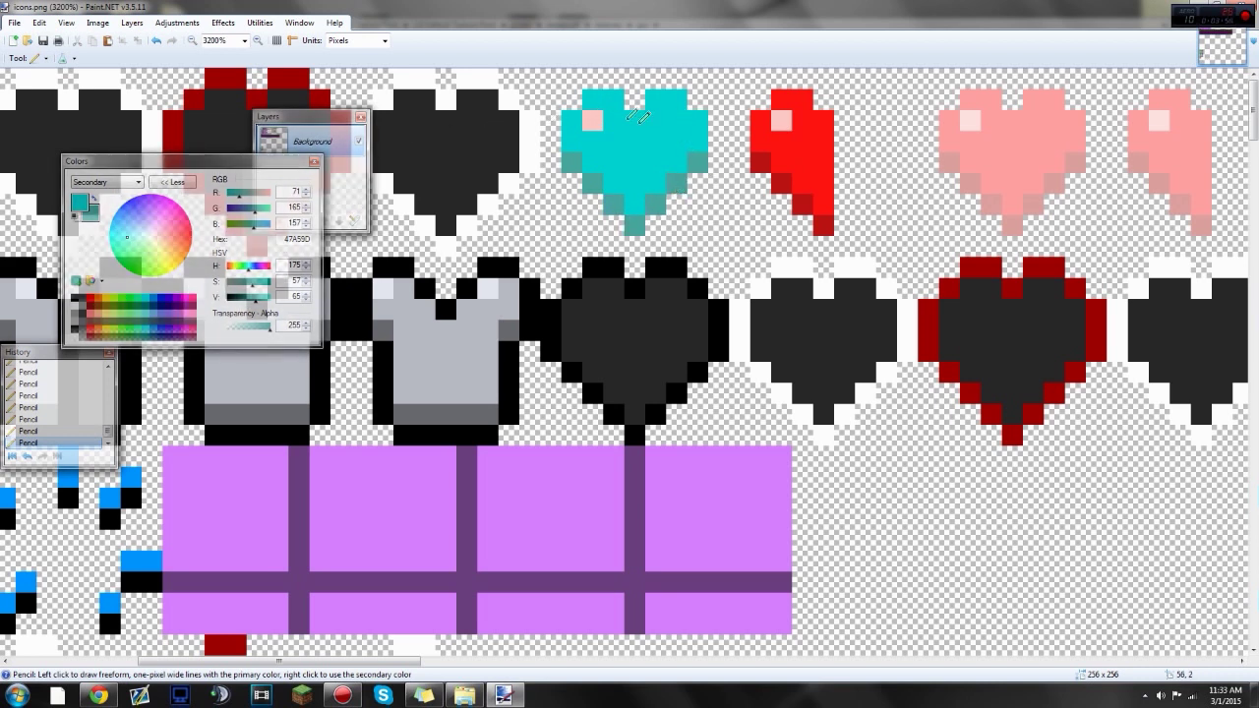
Step: Make the heart's highlight pixel white, then sample teal 47A59D from its edge as secondary colour
right_click(75, 313)
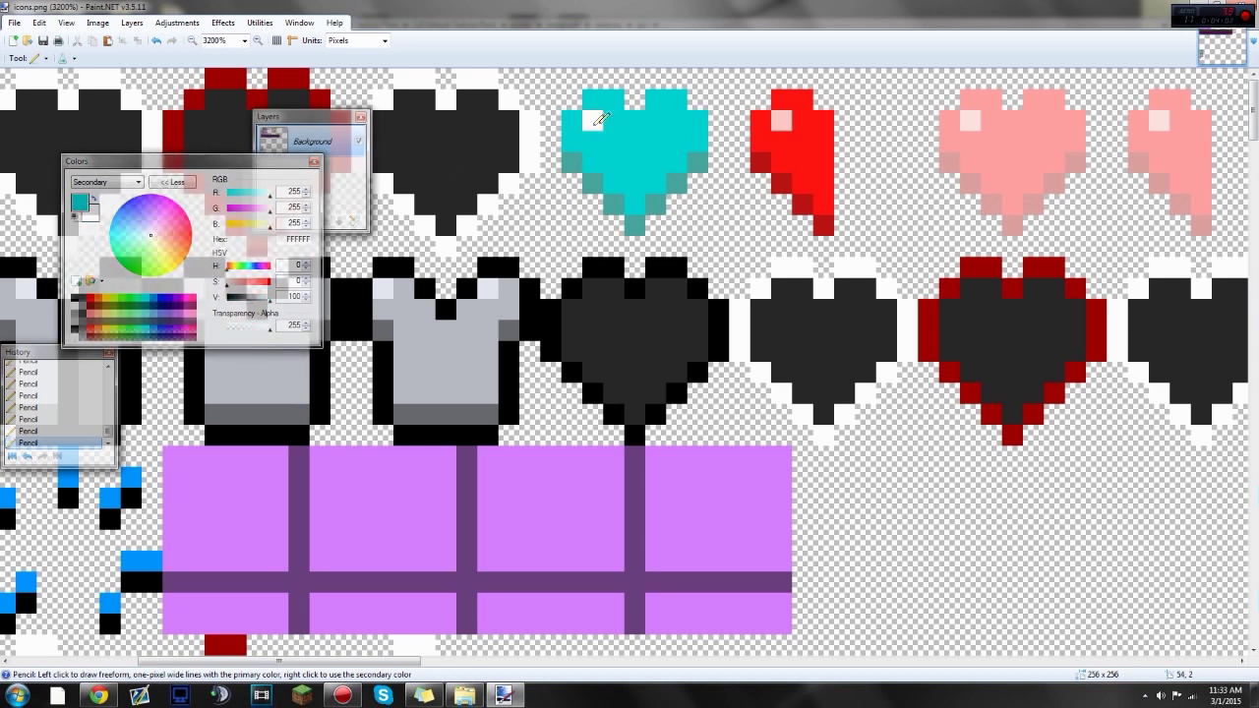
right_click(781, 120)
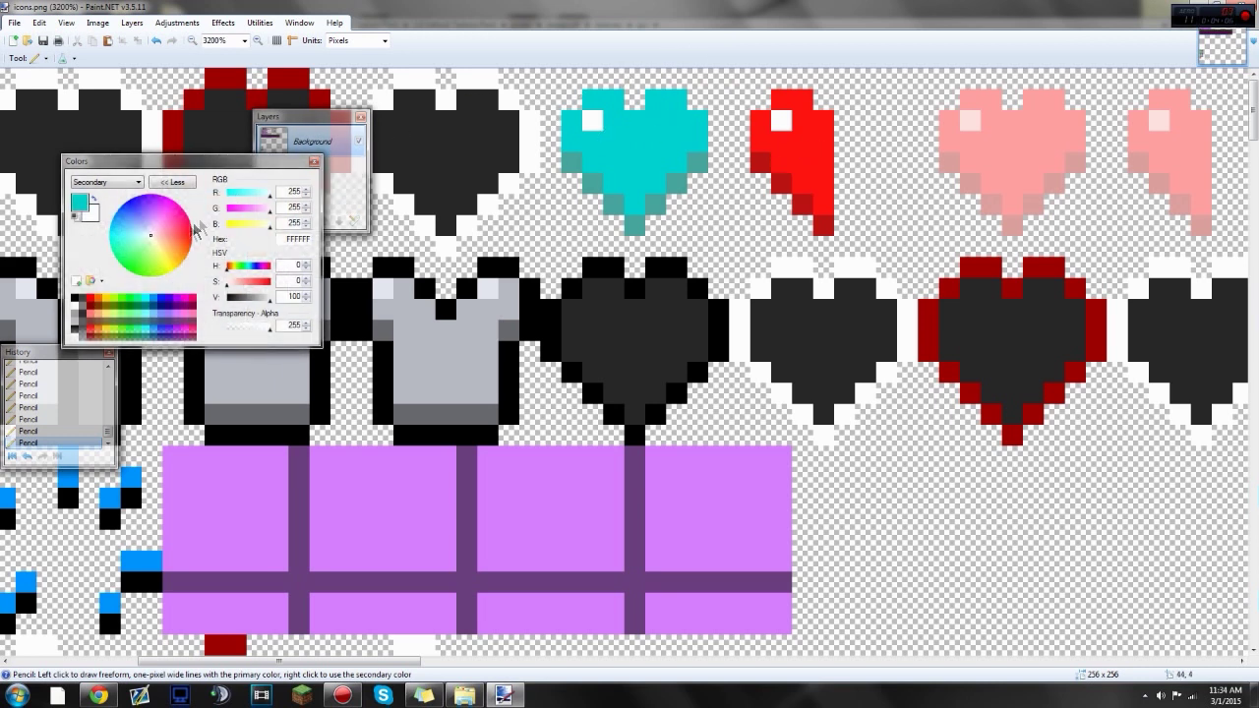
left_click(30, 61)
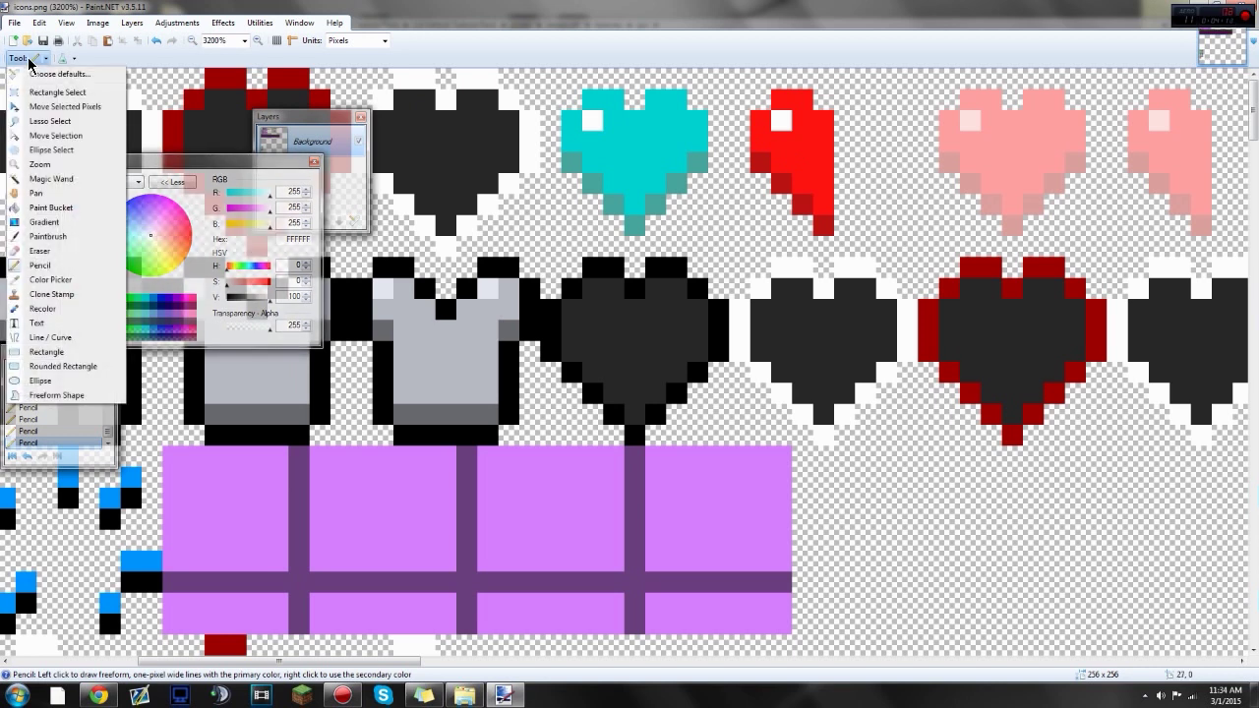
left_click(69, 279)
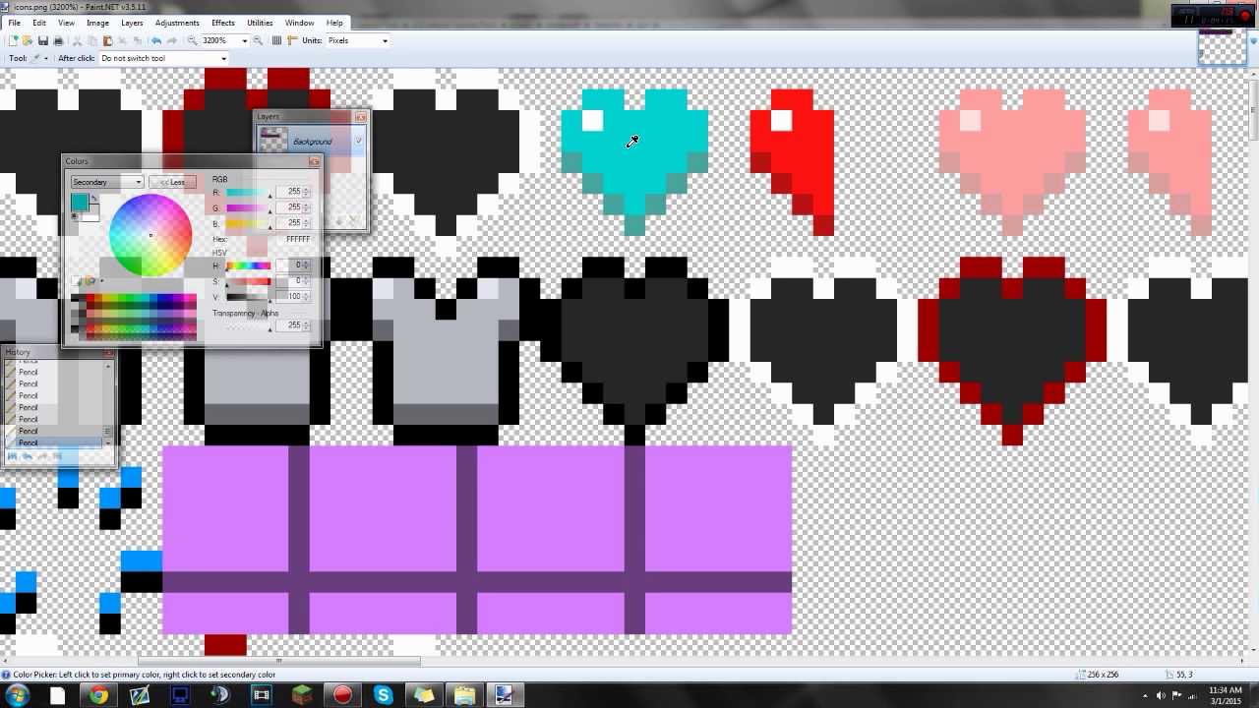
right_click(571, 162)
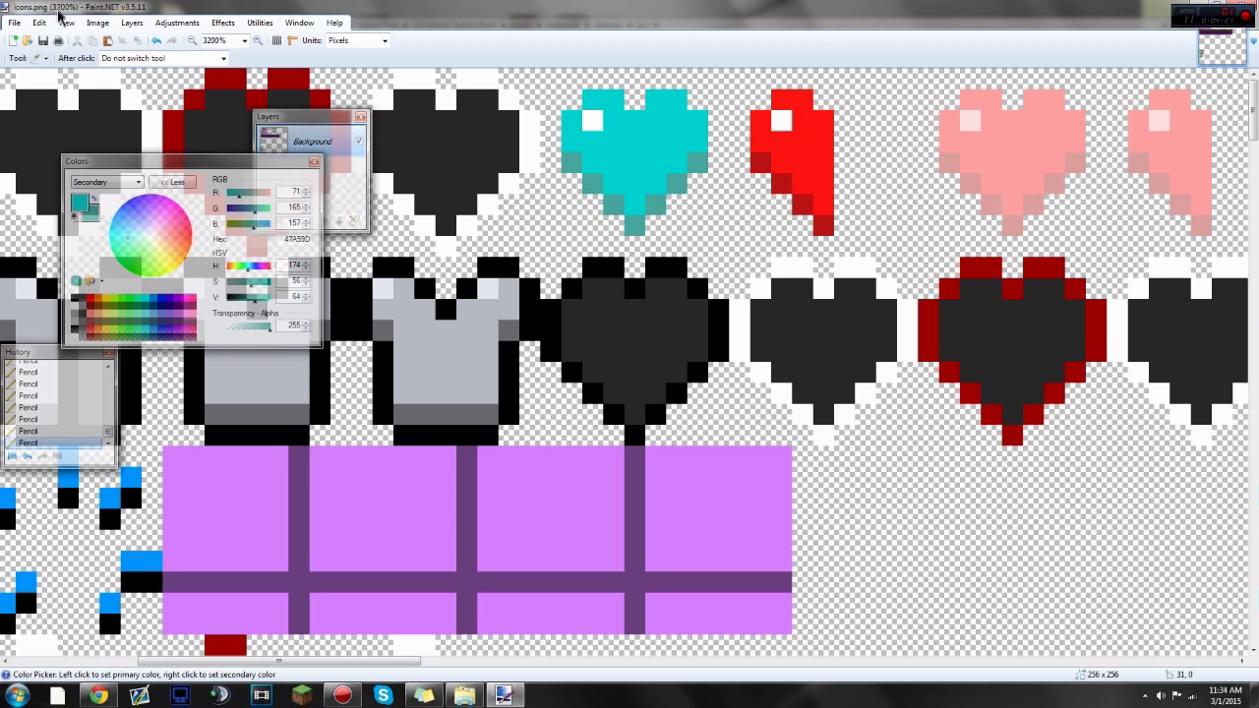
left_click(38, 58)
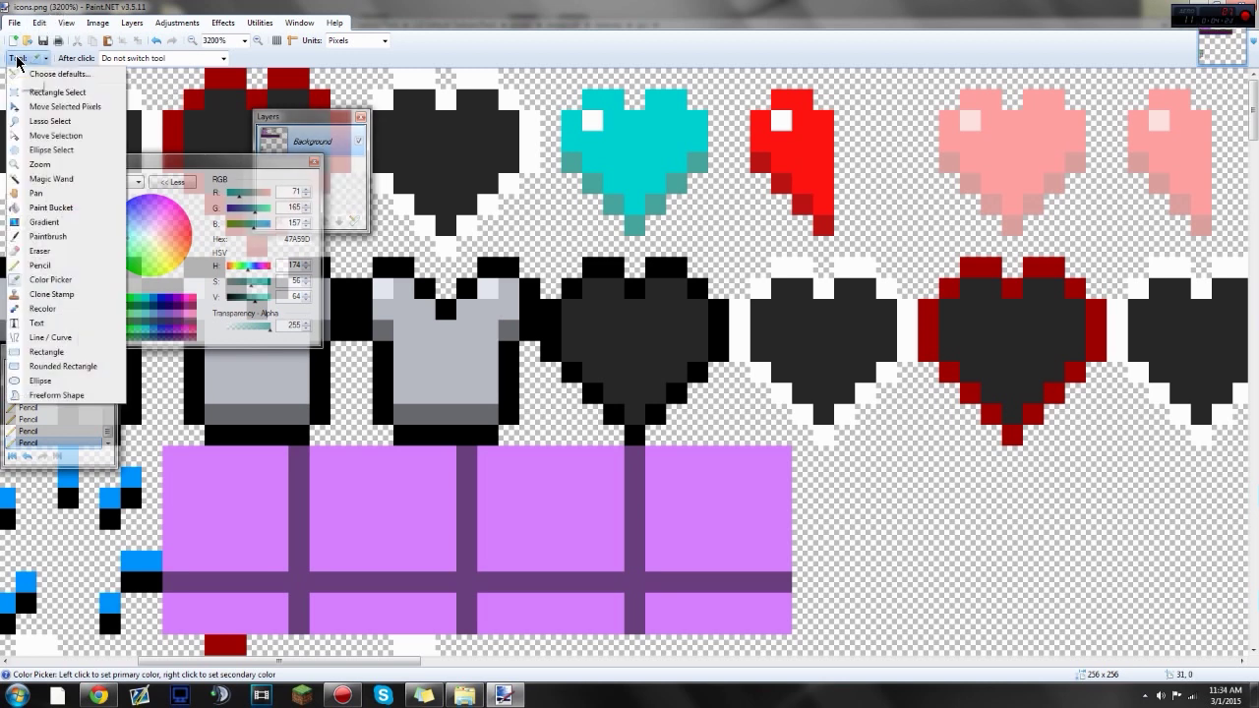
Step: Pencil the half heart cyan with teal 47A59D lower-edge shading and a white highlight
left_click(50, 265)
mouse_move(762, 118)
left_mouse_down()
mouse_move(771, 137)
mouse_move(801, 102)
mouse_move(779, 98)
mouse_move(804, 126)
mouse_move(810, 164)
mouse_move(787, 138)
mouse_move(834, 116)
mouse_move(834, 200)
mouse_move(797, 197)
mouse_move(775, 163)
left_mouse_up()
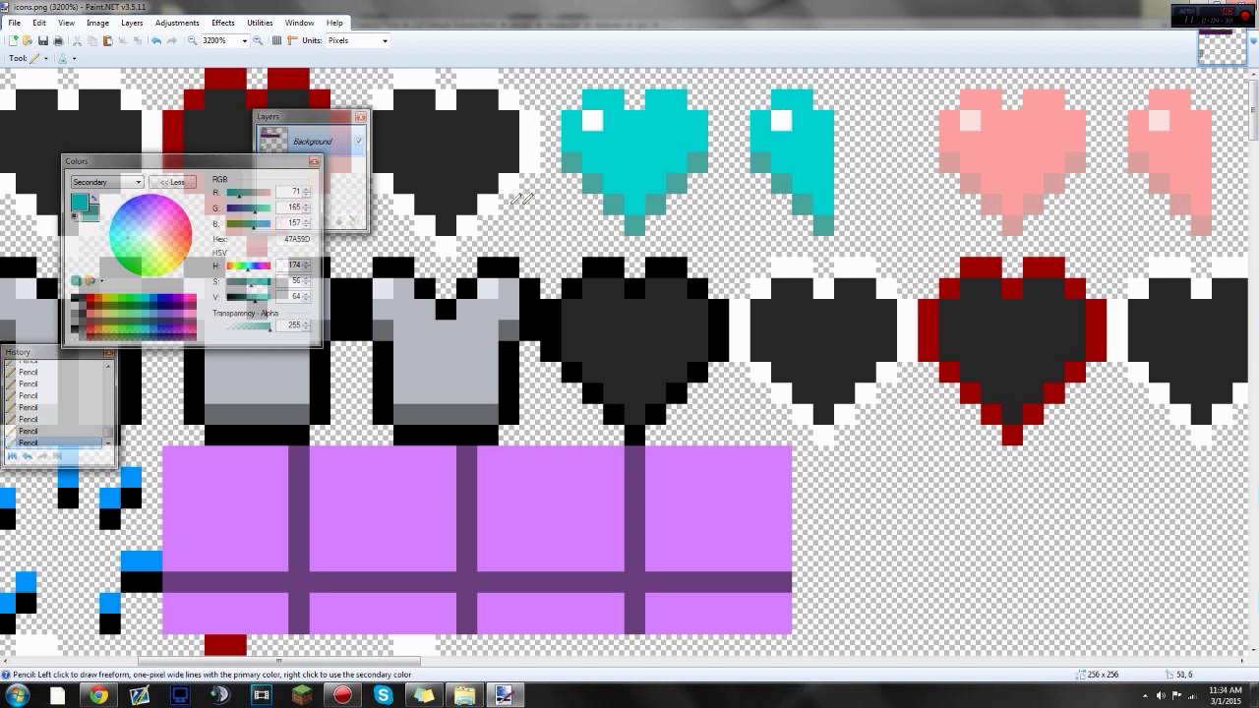
left_click_drag(439, 356, 502, 325)
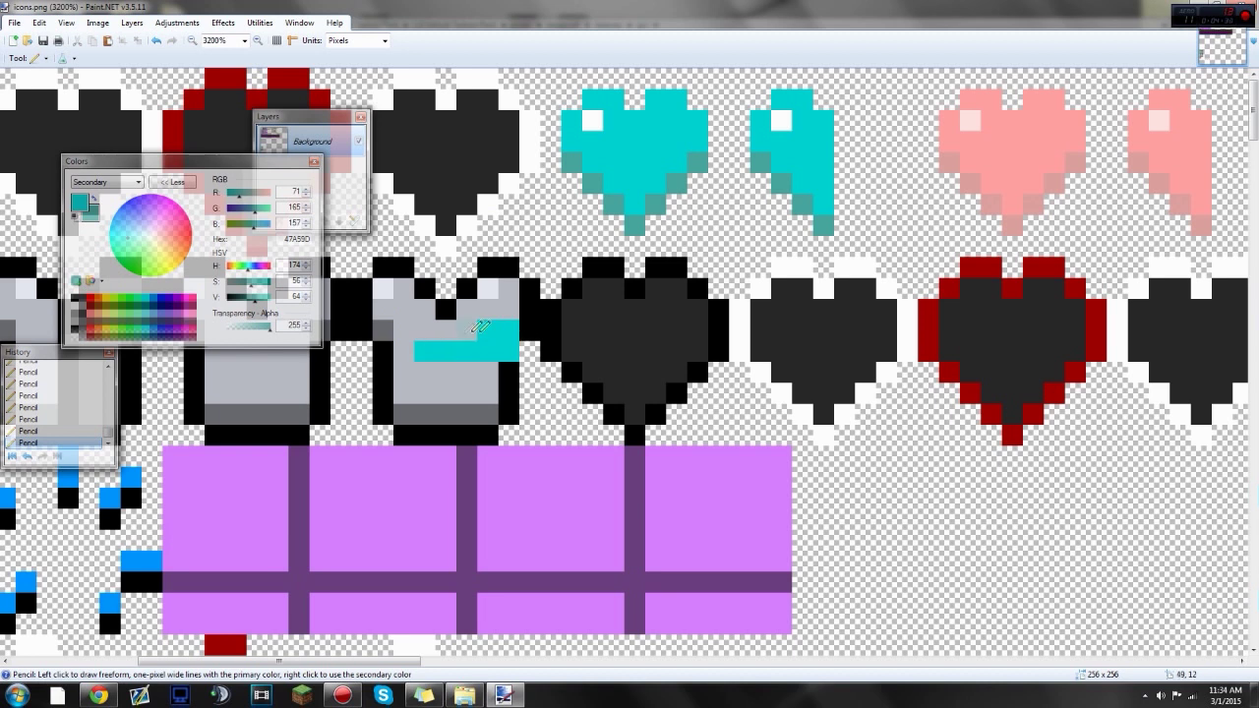
key("ctrl+z")
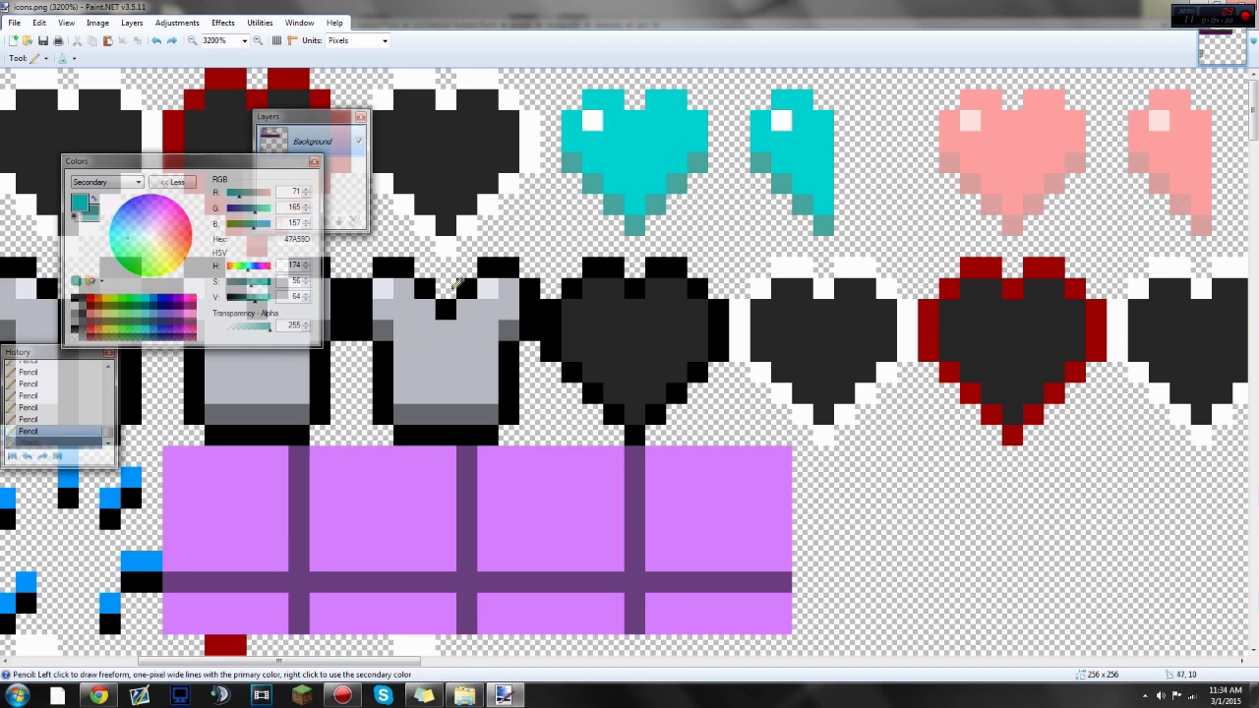